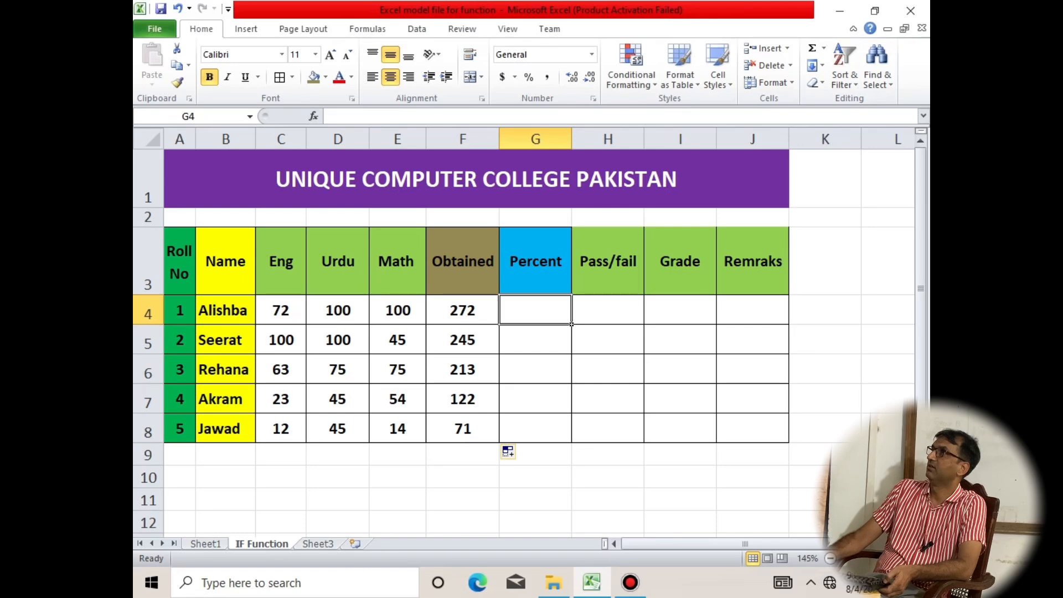
# - Calculate the first student's percentage in G4 with =F4/300*100 and fill the formula down to G8
pyautogui.write('=')
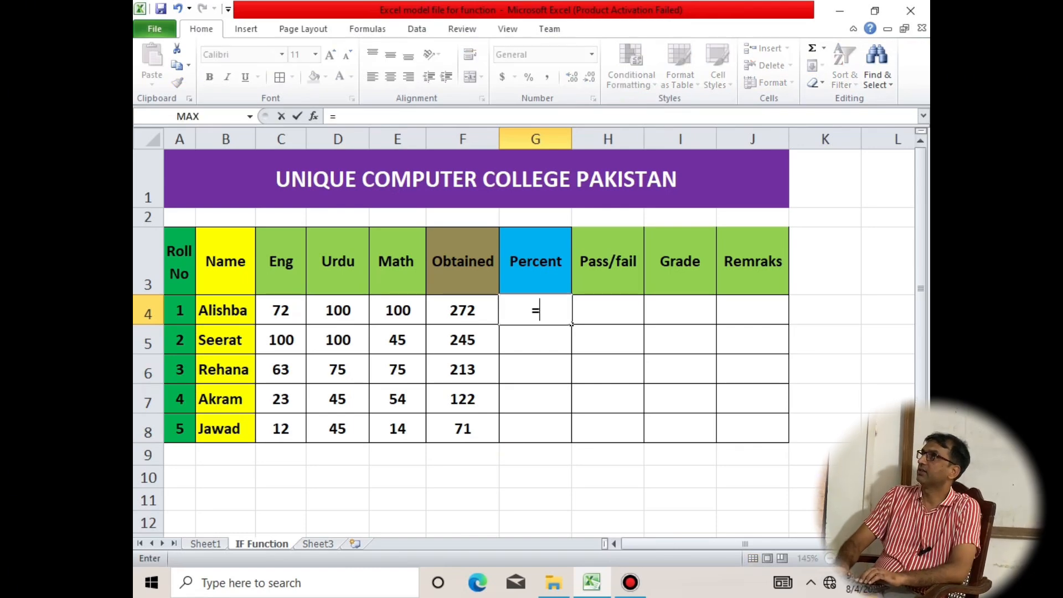
pyautogui.press('Left')
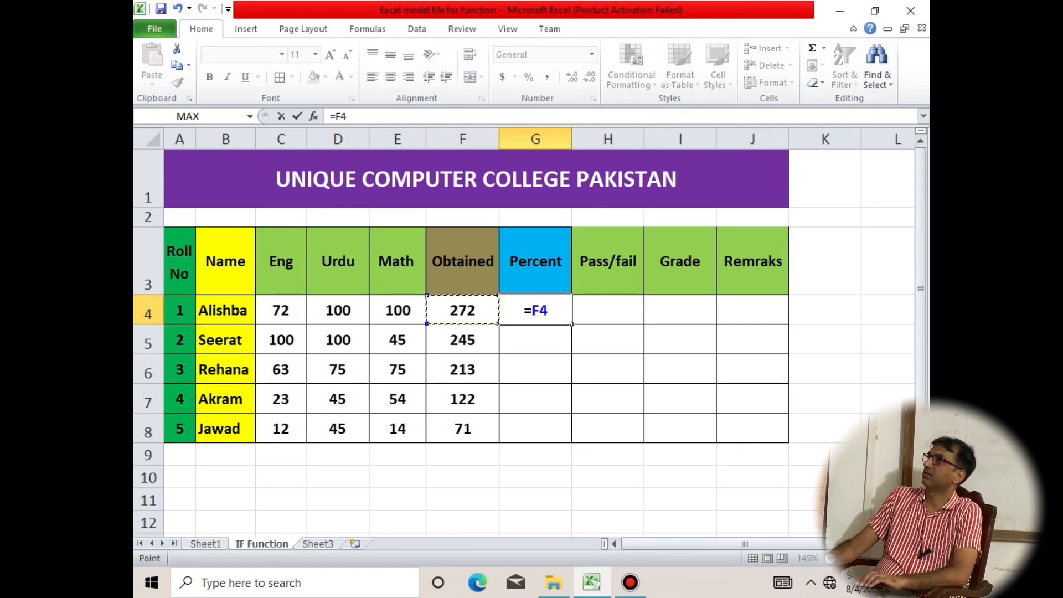
pyautogui.write('/')
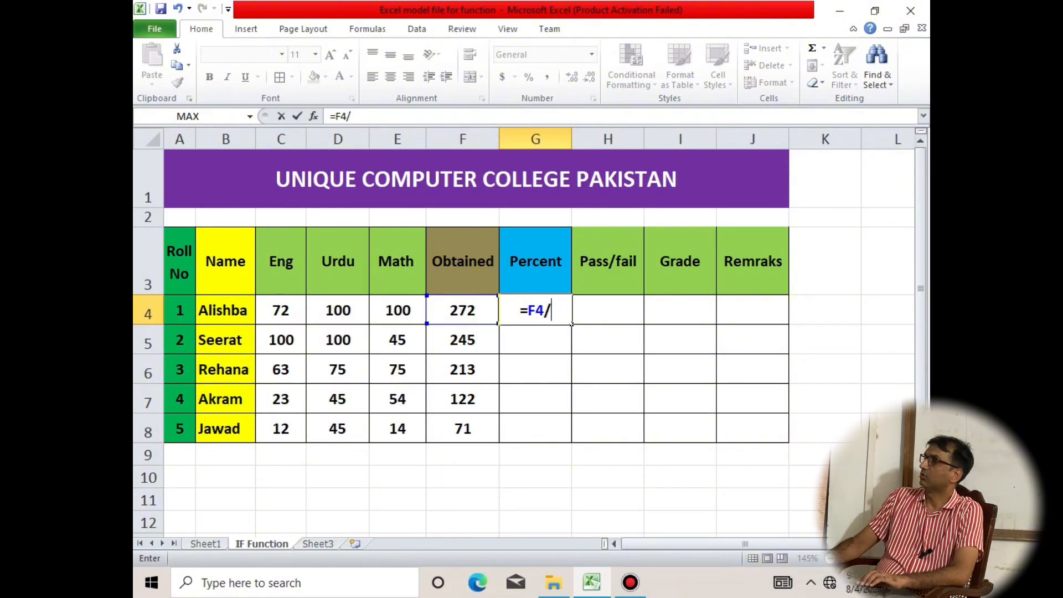
pyautogui.write('300')
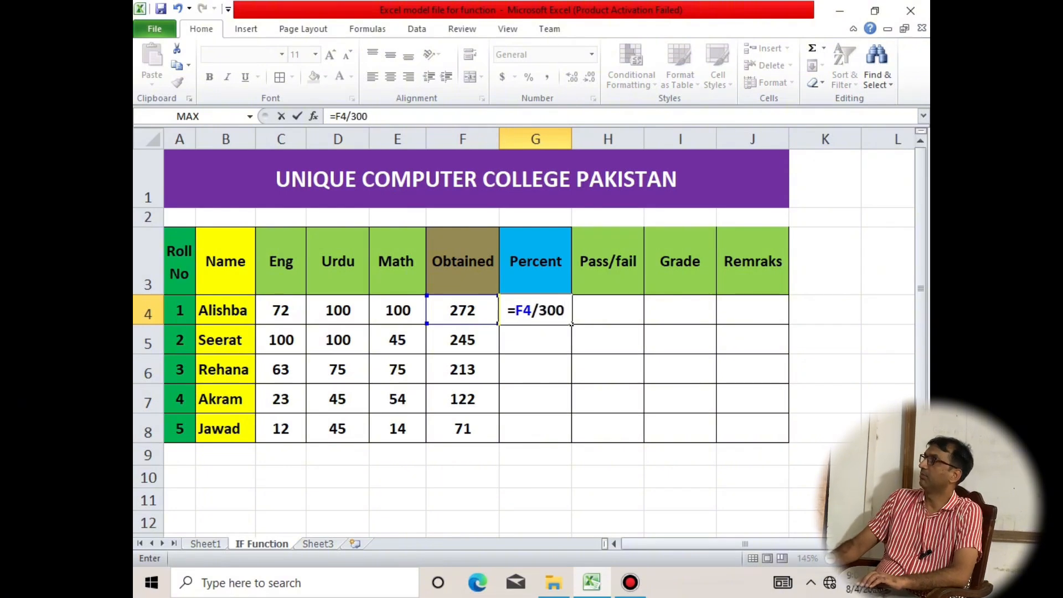
pyautogui.write('*100')
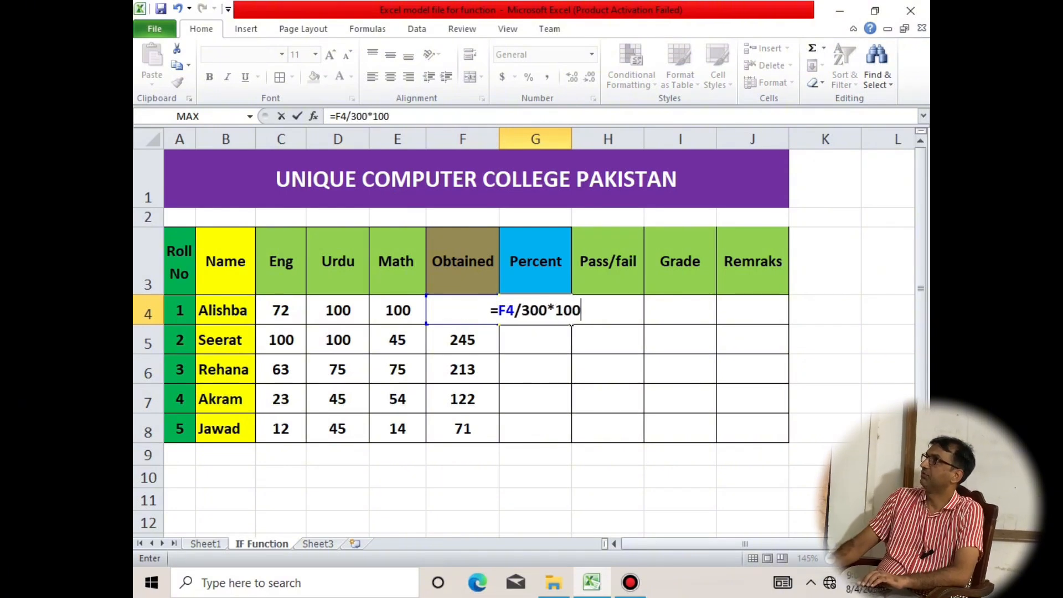
pyautogui.press('Return')
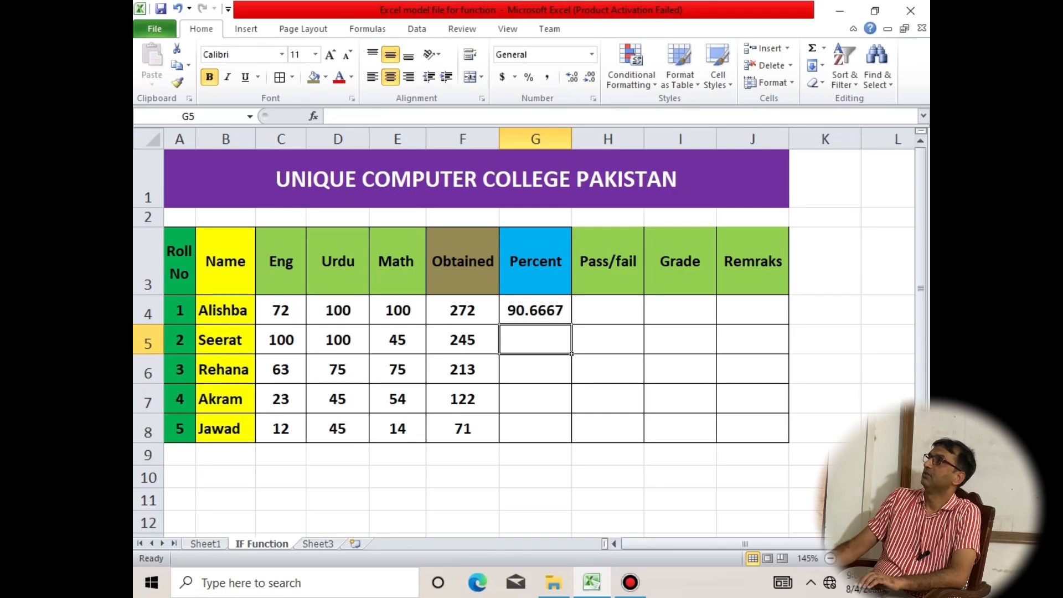
pyautogui.press('Up')
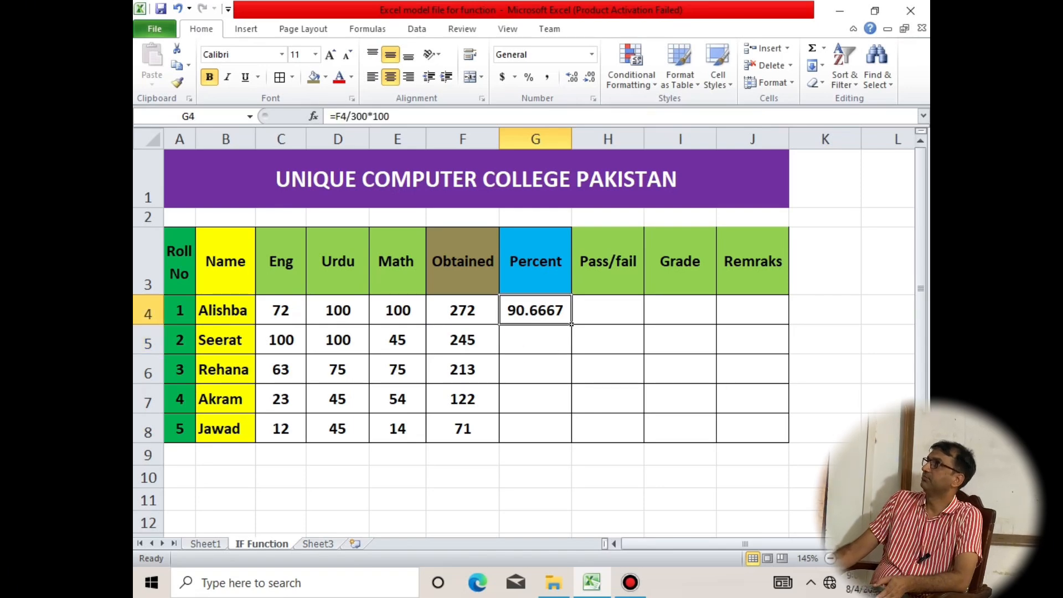
pyautogui.moveTo(571, 325); pyautogui.dragTo(571, 442)
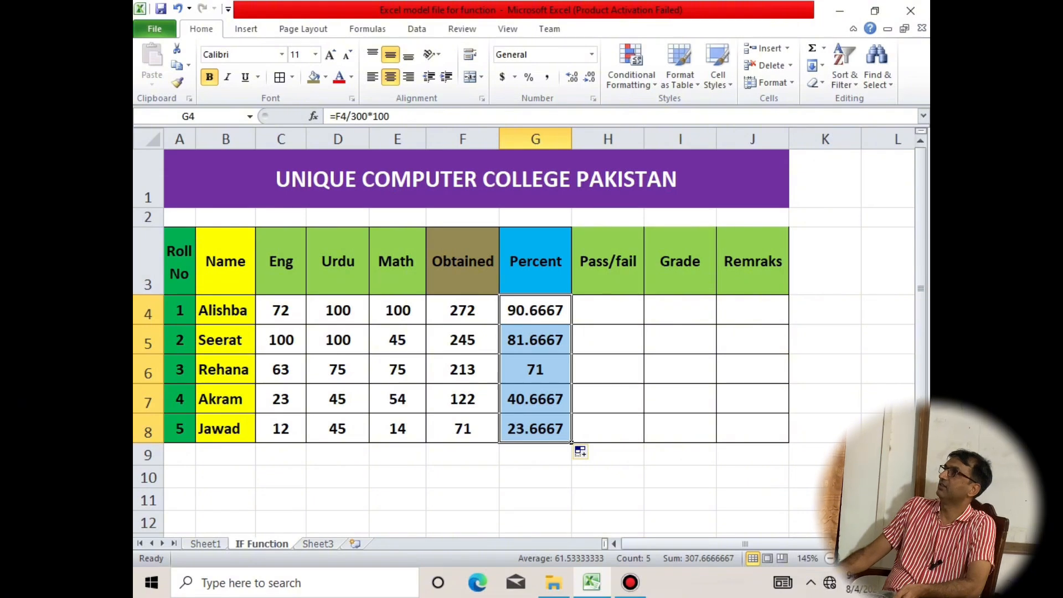
# - Format the percentages in G4:G8 to show no decimal places
pyautogui.click(641, 351)
pyautogui.moveTo(534, 310); pyautogui.dragTo(535, 430)
pyautogui.click(589, 76)
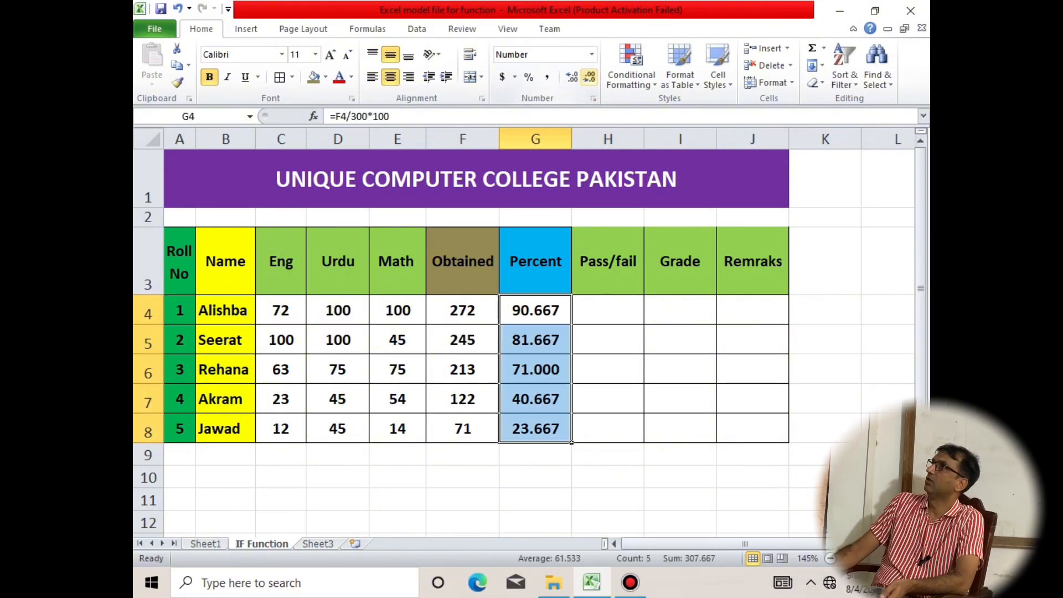
pyautogui.click(589, 76)
pyautogui.click(589, 76)
pyautogui.click(571, 77)
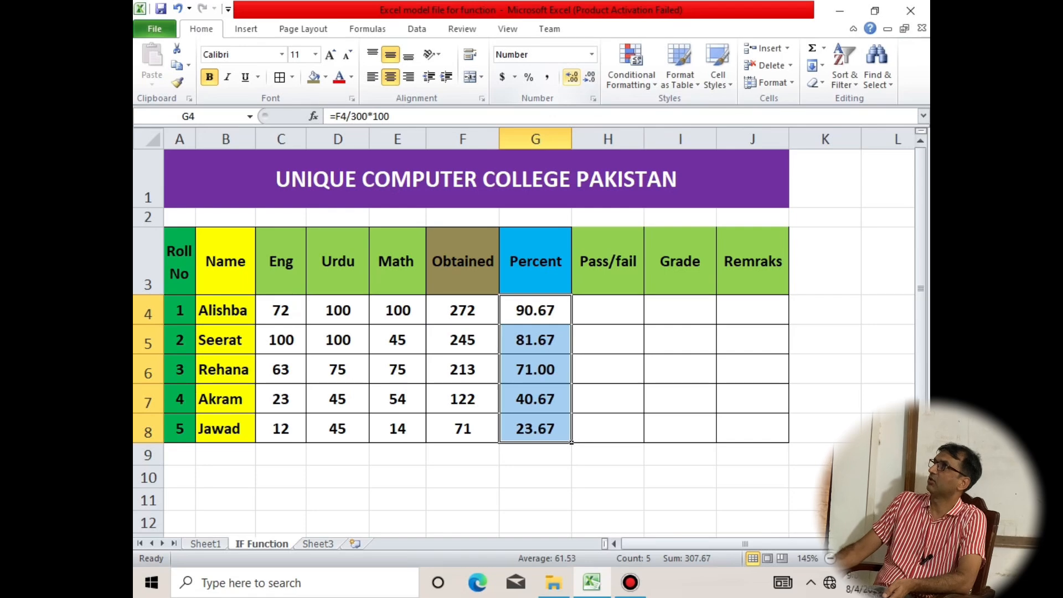
pyautogui.click(571, 77)
pyautogui.click(571, 76)
pyautogui.click(571, 77)
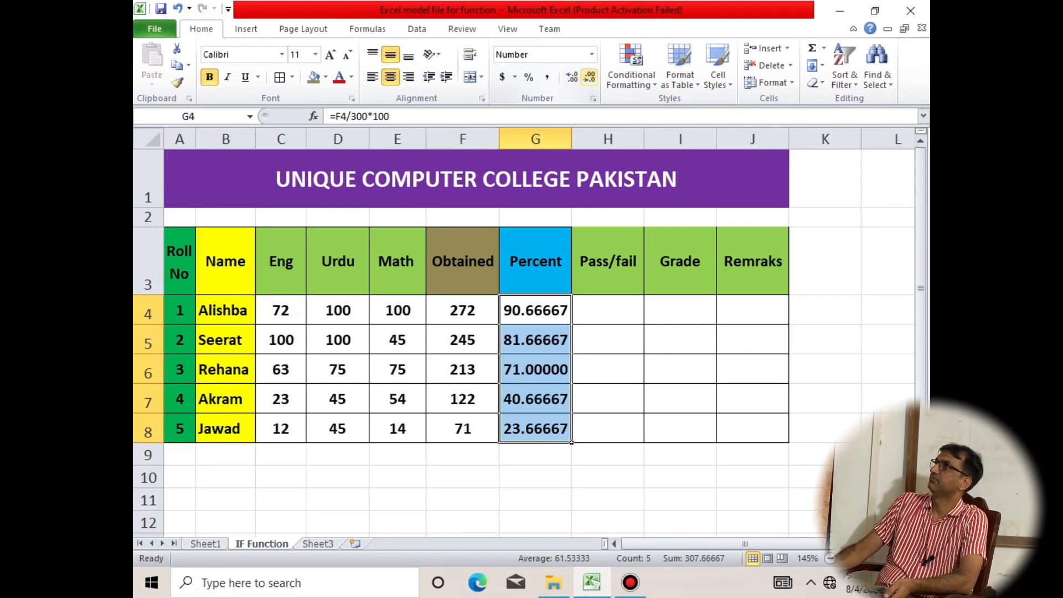
pyautogui.click(589, 77)
pyautogui.click(589, 76)
pyautogui.click(589, 76)
pyautogui.click(589, 76)
pyautogui.click(589, 77)
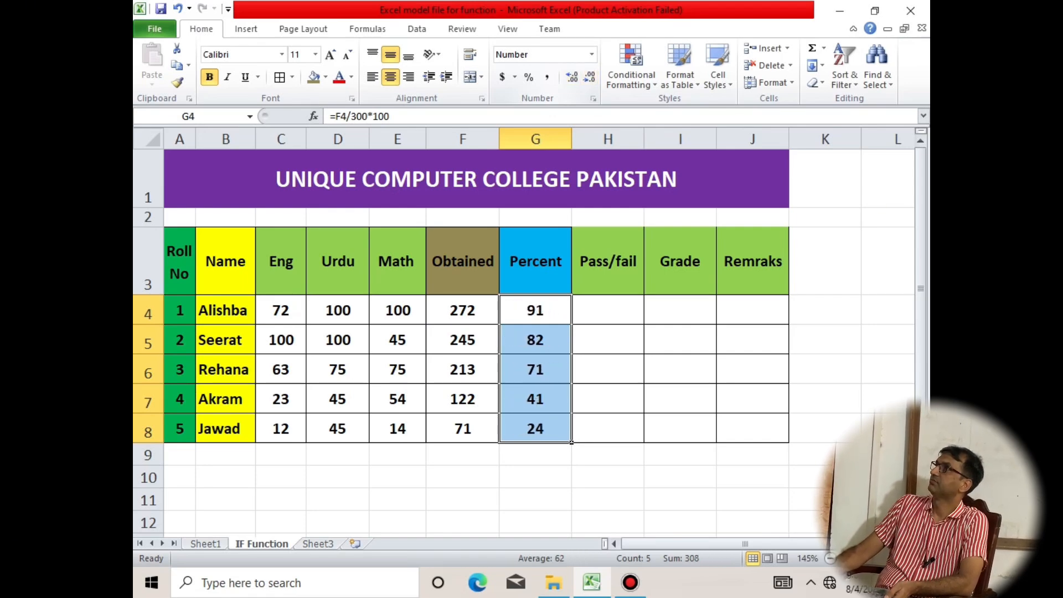
# - Enter =if(G4>50,"pass","fail") in H4 for the first student's pass/fail result
pyautogui.click(608, 310)
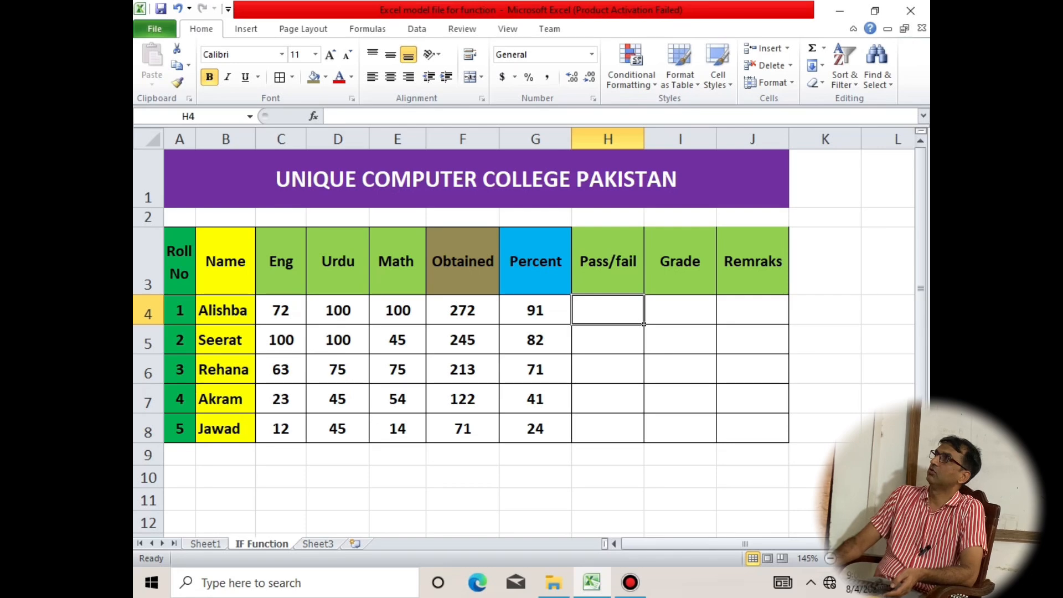
pyautogui.write('=if')
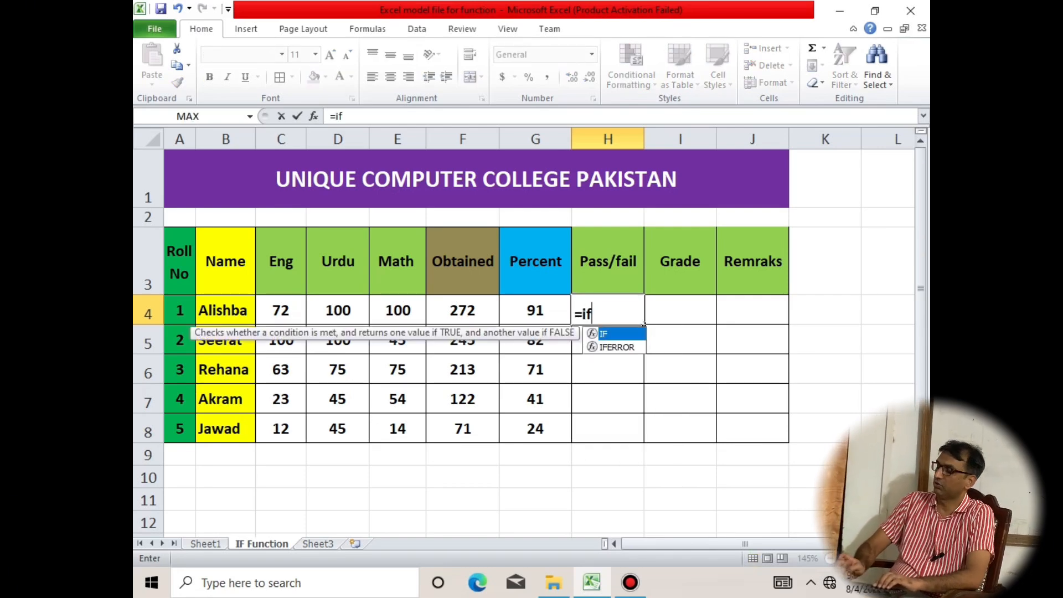
pyautogui.write('(')
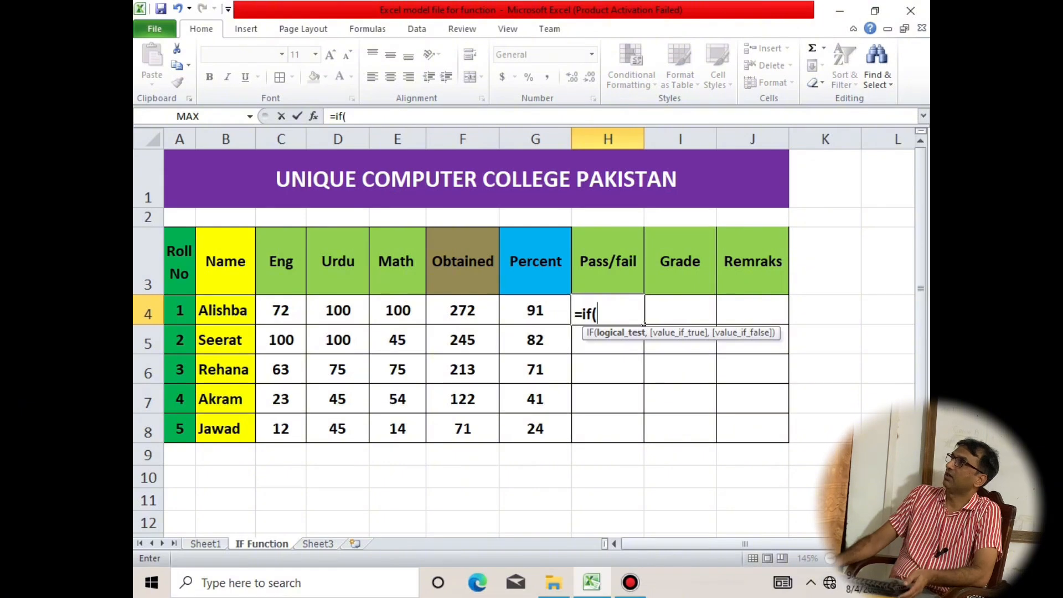
pyautogui.press('Left')
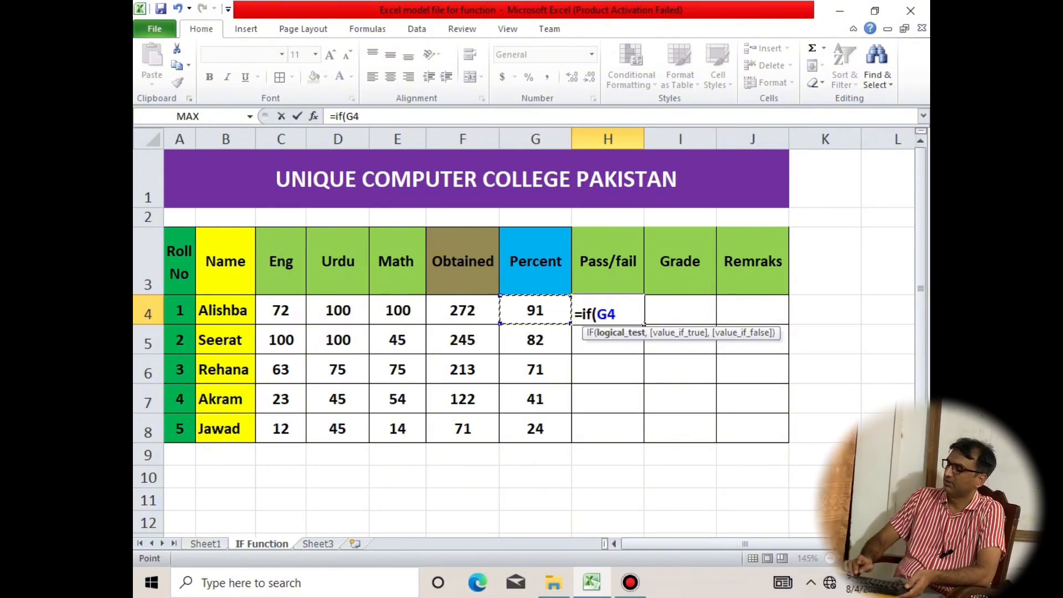
pyautogui.write('>5')
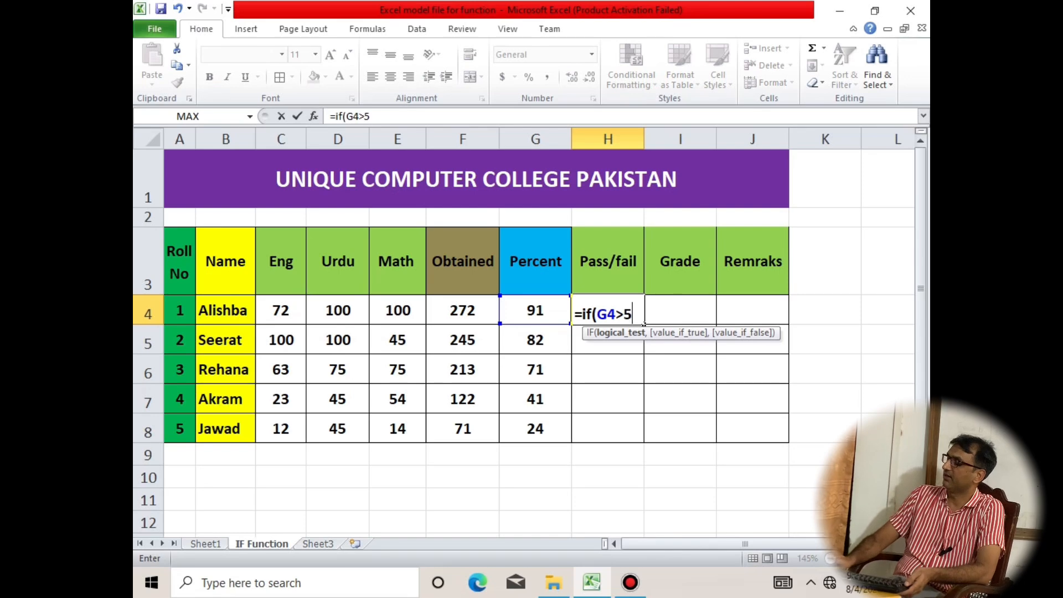
pyautogui.write('0,')
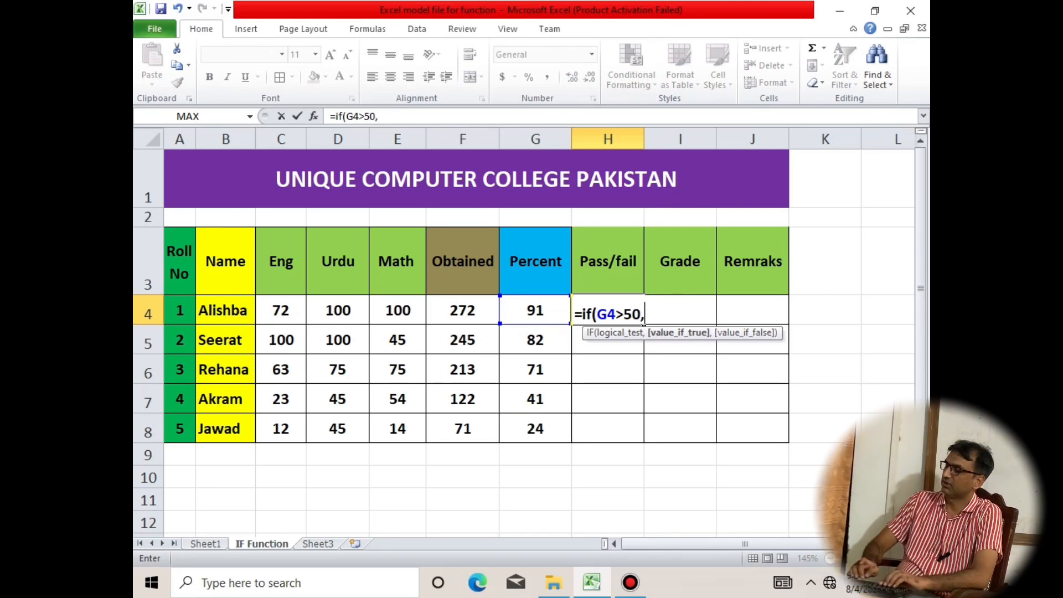
pyautogui.write('"')
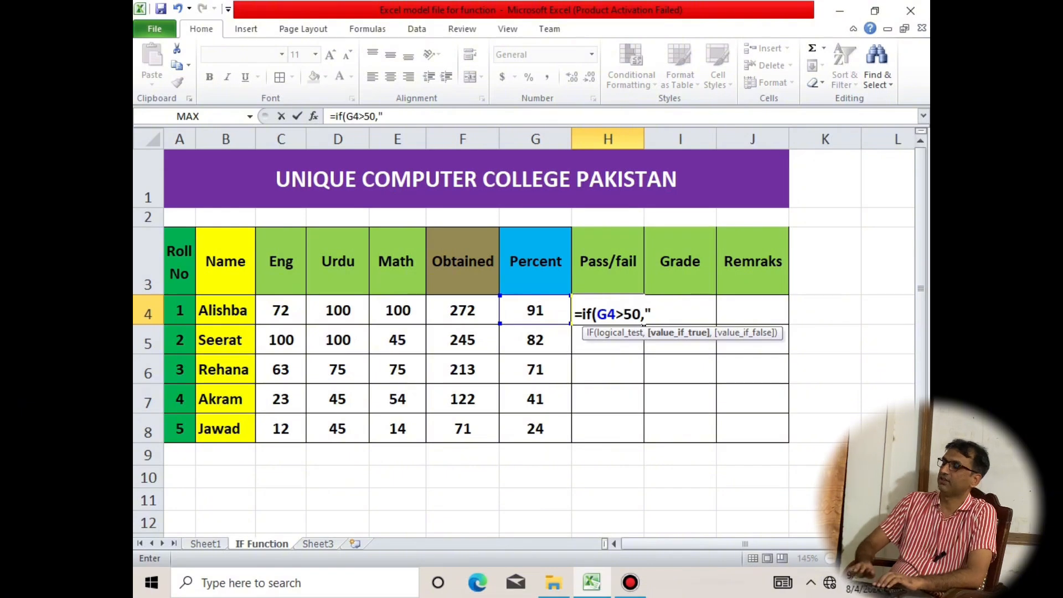
pyautogui.write('pass')
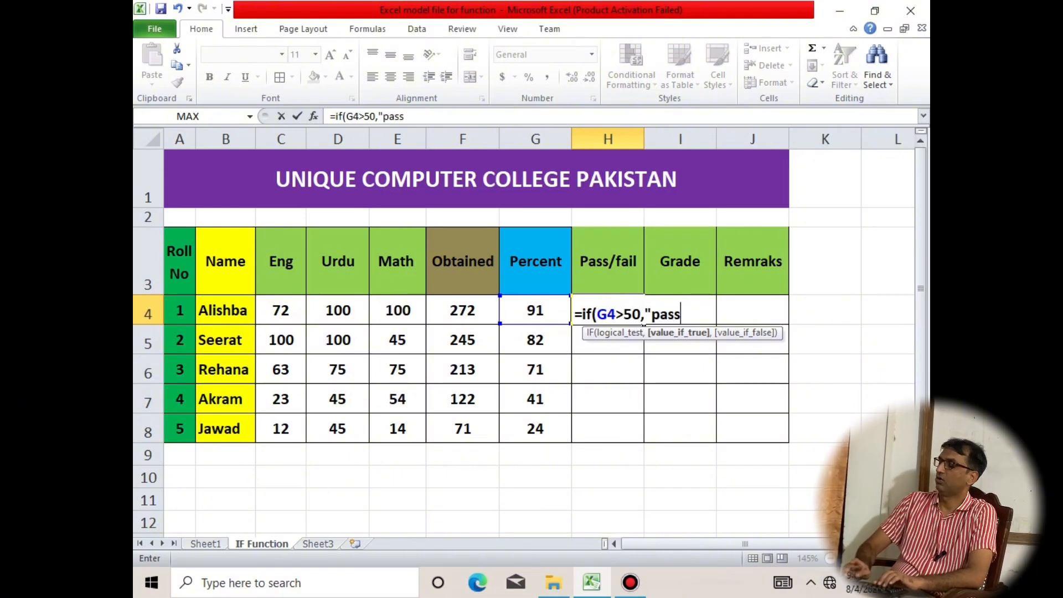
pyautogui.write('"')
pyautogui.write(',')
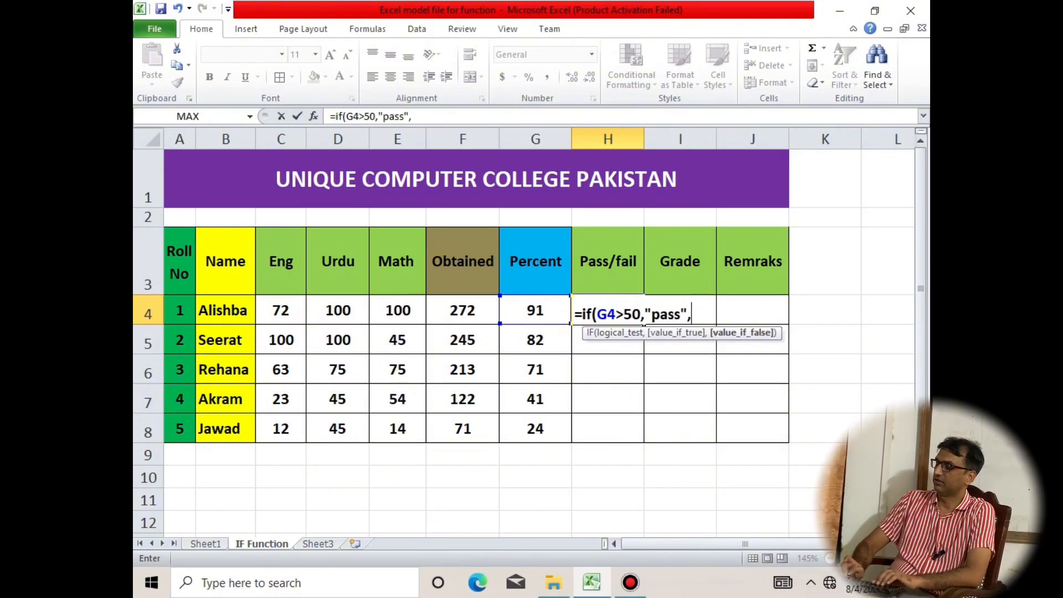
pyautogui.write('"fa')
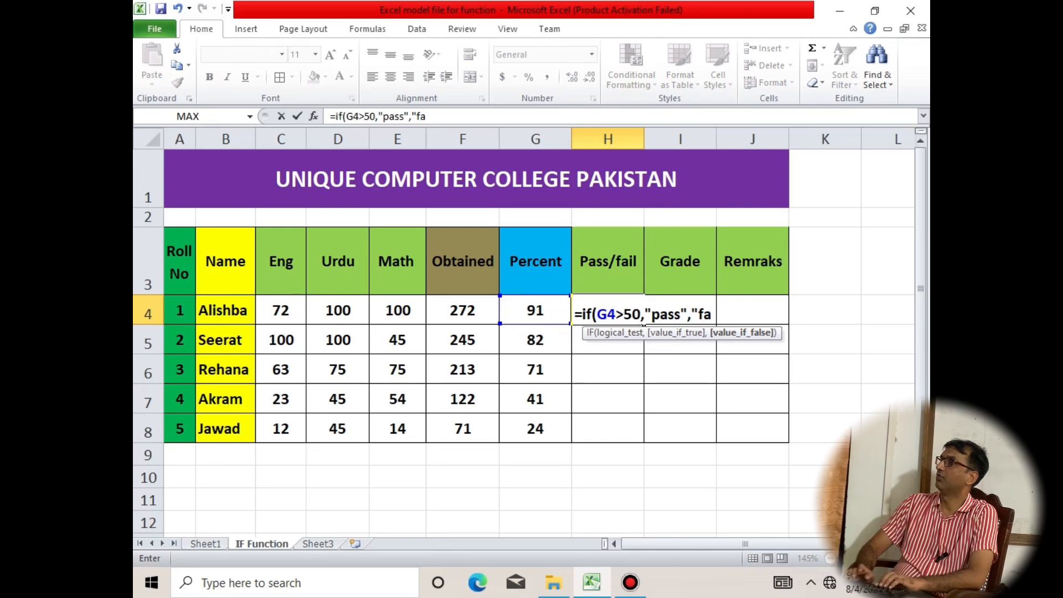
pyautogui.write('il"')
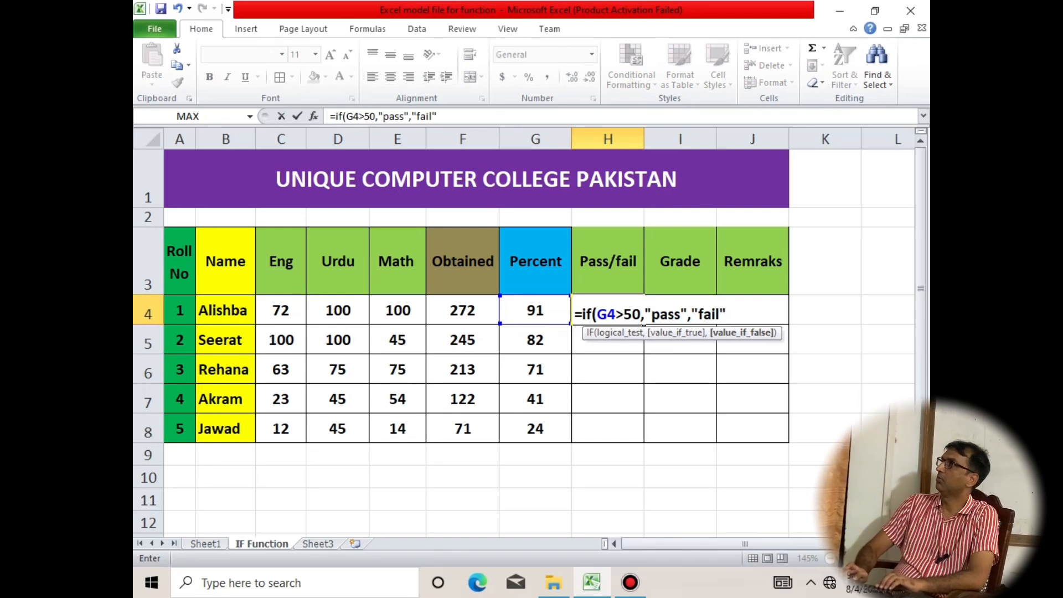
pyautogui.write(')')
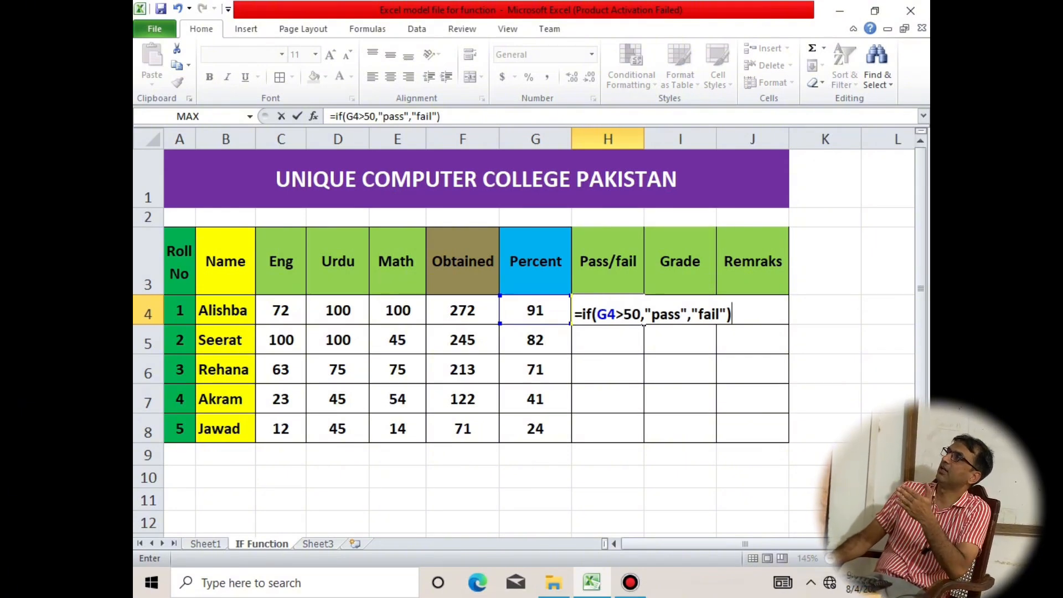
pyautogui.press('Return')
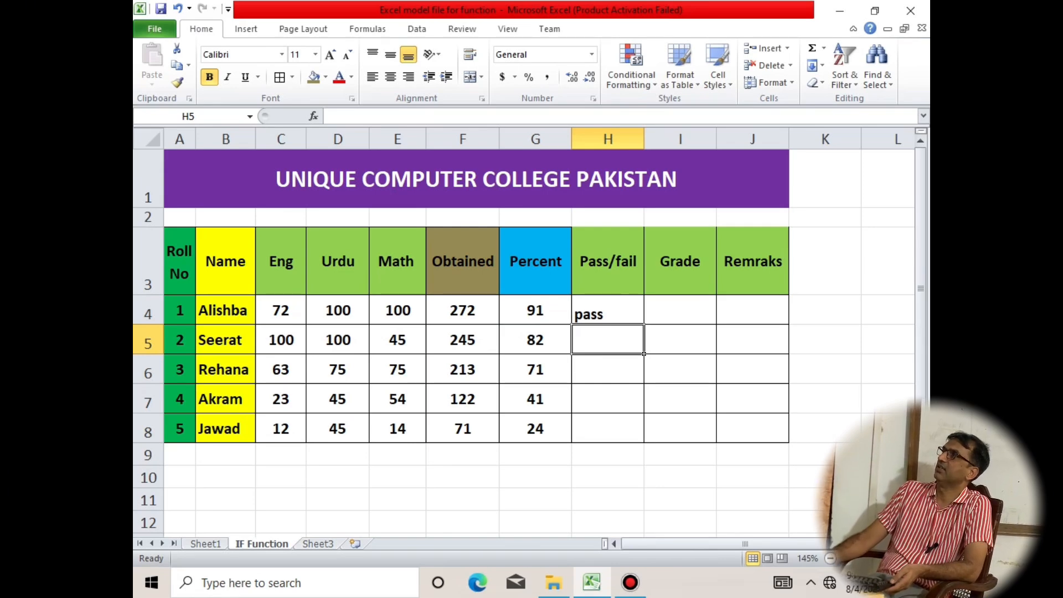
# - Fill the pass/fail formula from H4 down to H8, and center H4:J8 vertically and horizontally
pyautogui.click(607, 310)
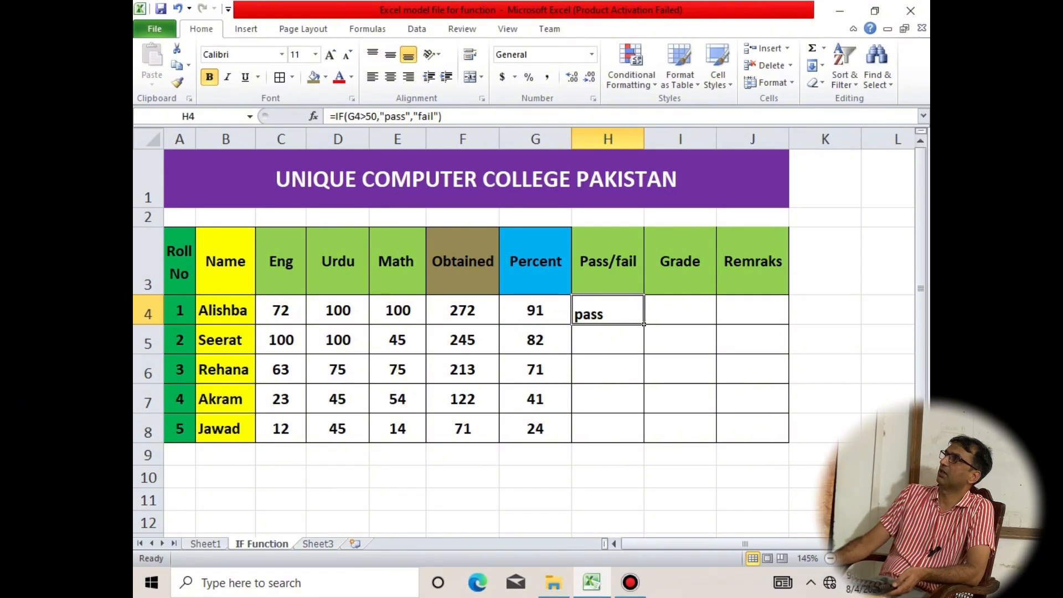
pyautogui.moveTo(644, 324); pyautogui.dragTo(648, 446)
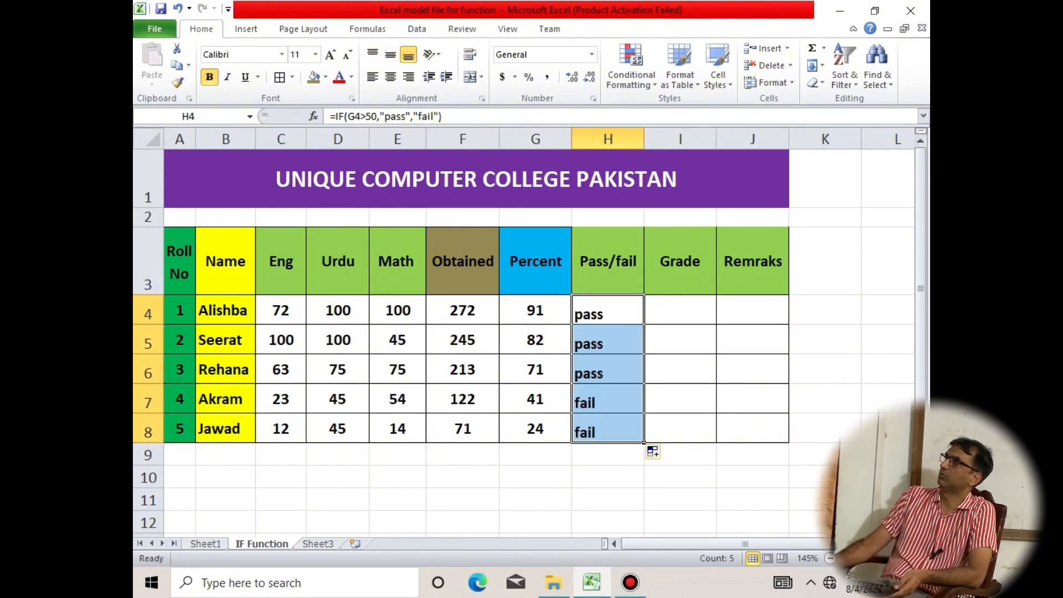
pyautogui.moveTo(608, 310); pyautogui.dragTo(775, 437)
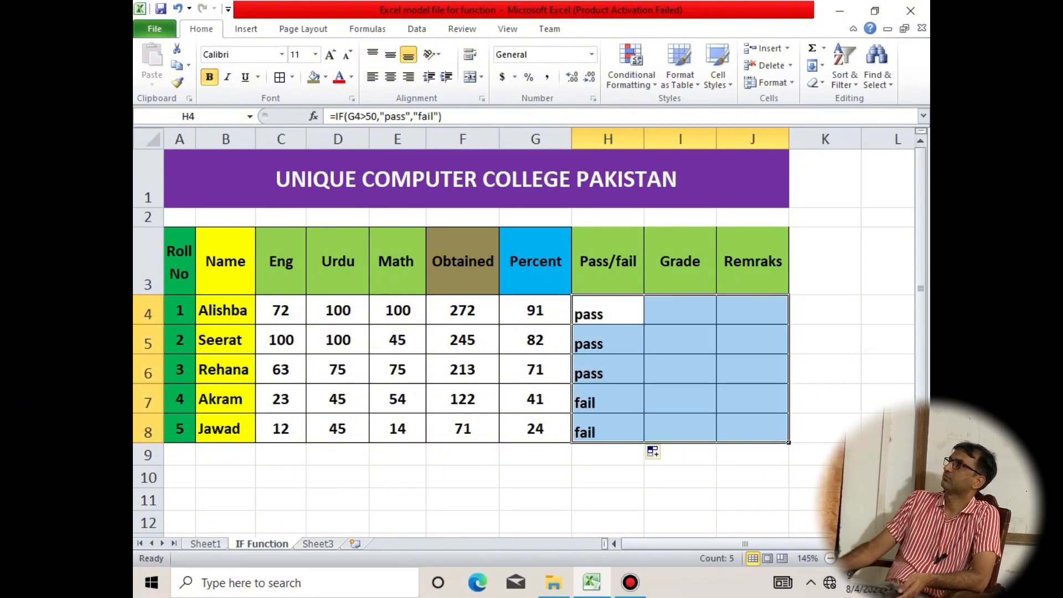
pyautogui.click(390, 54)
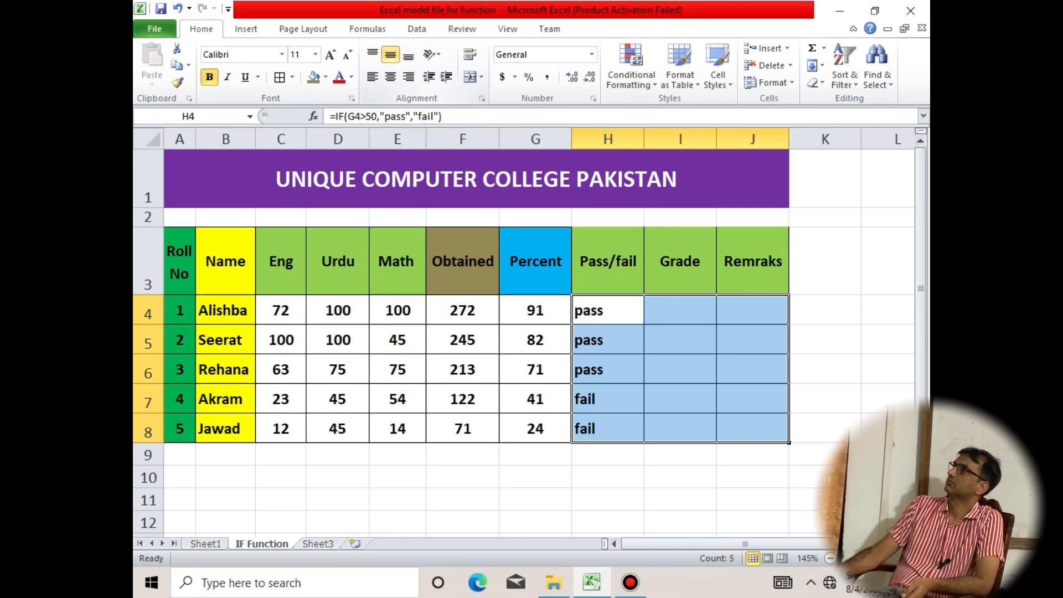
pyautogui.click(390, 77)
# - Enter =if(G4>90,"A","No Grade") in I4 for the first student's grade
pyautogui.click(680, 310)
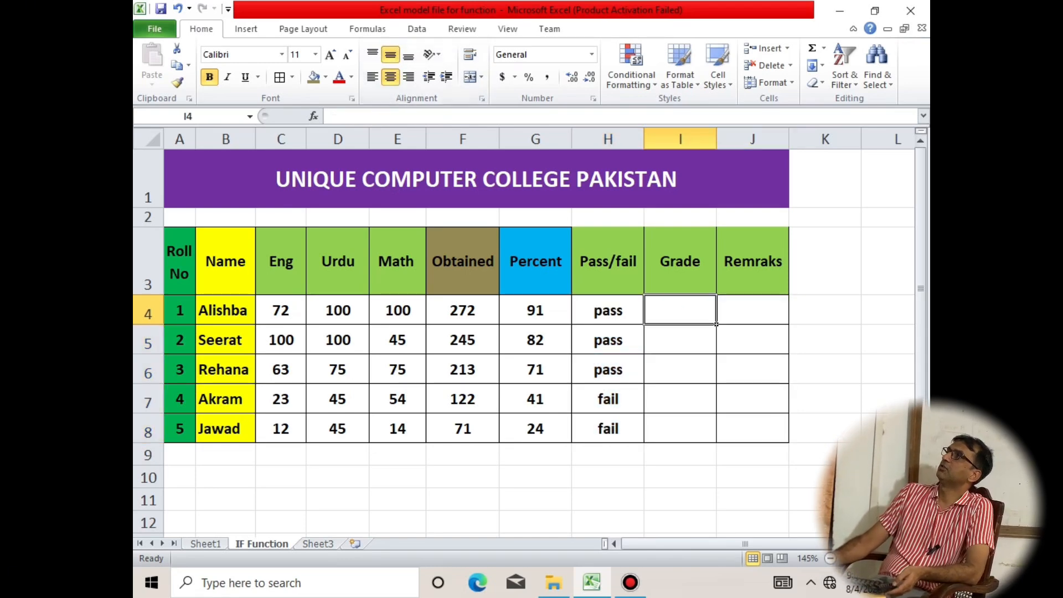
pyautogui.write('=if')
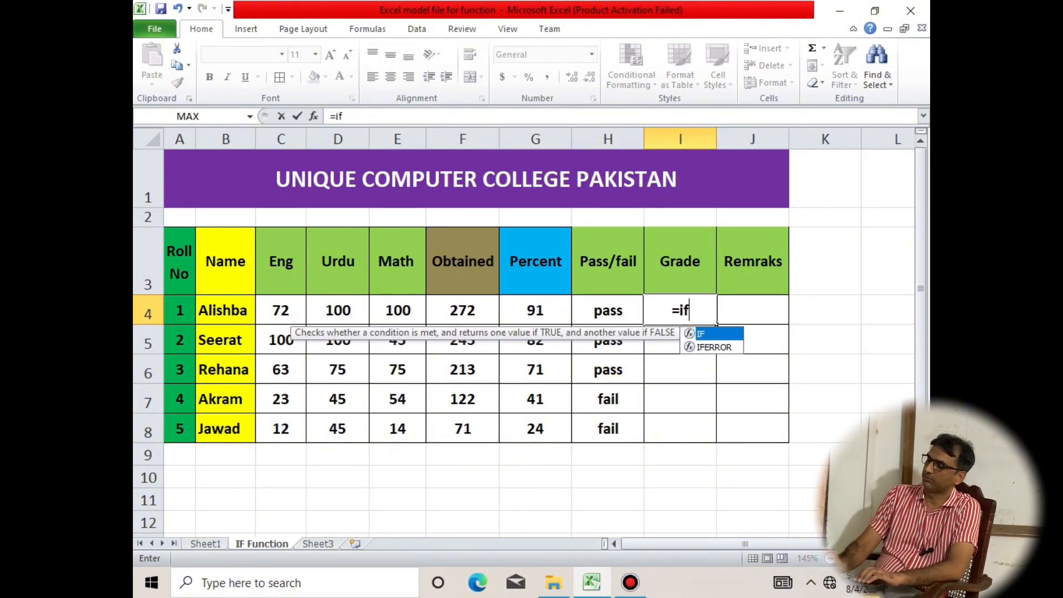
pyautogui.write('(')
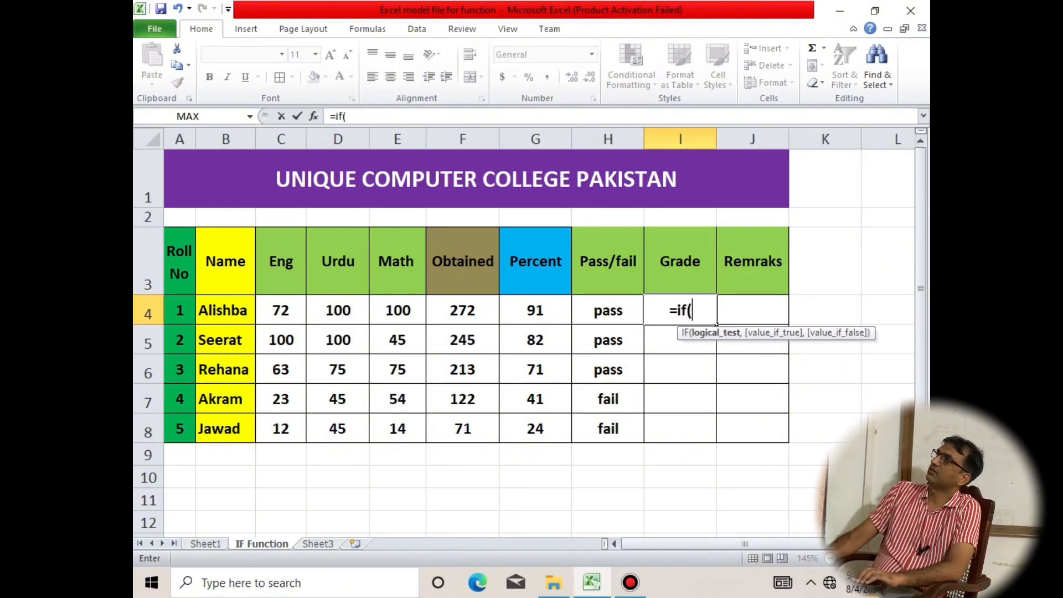
pyautogui.press('Left')
pyautogui.press('Left')
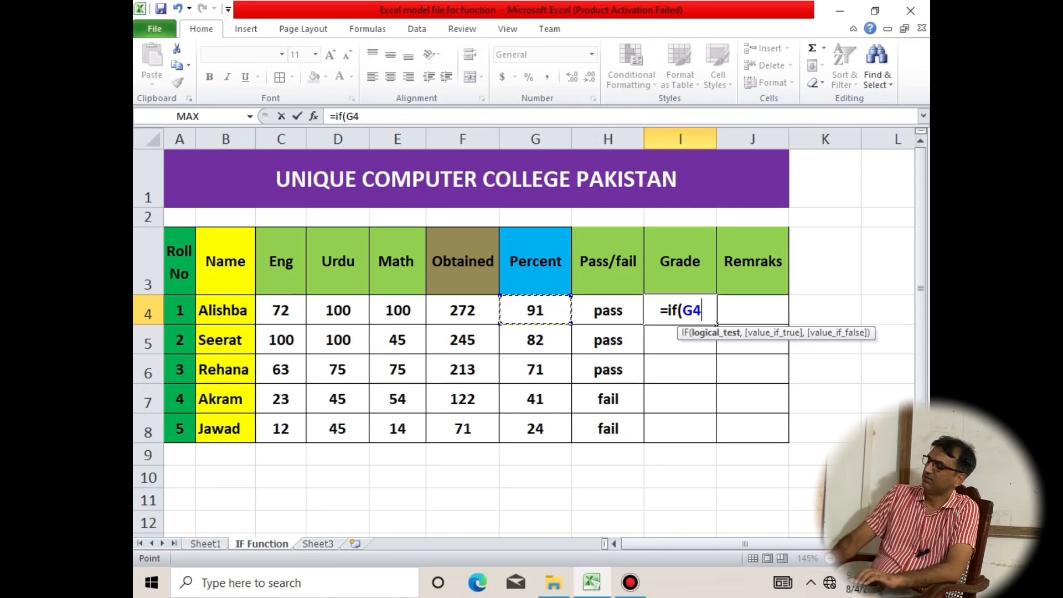
pyautogui.write('>9')
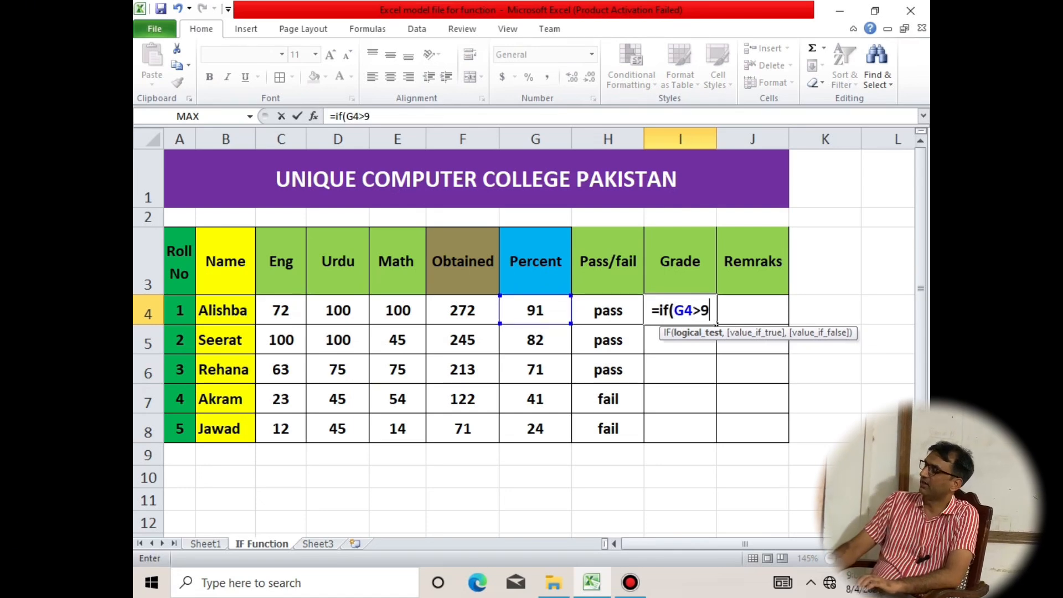
pyautogui.write('0,"')
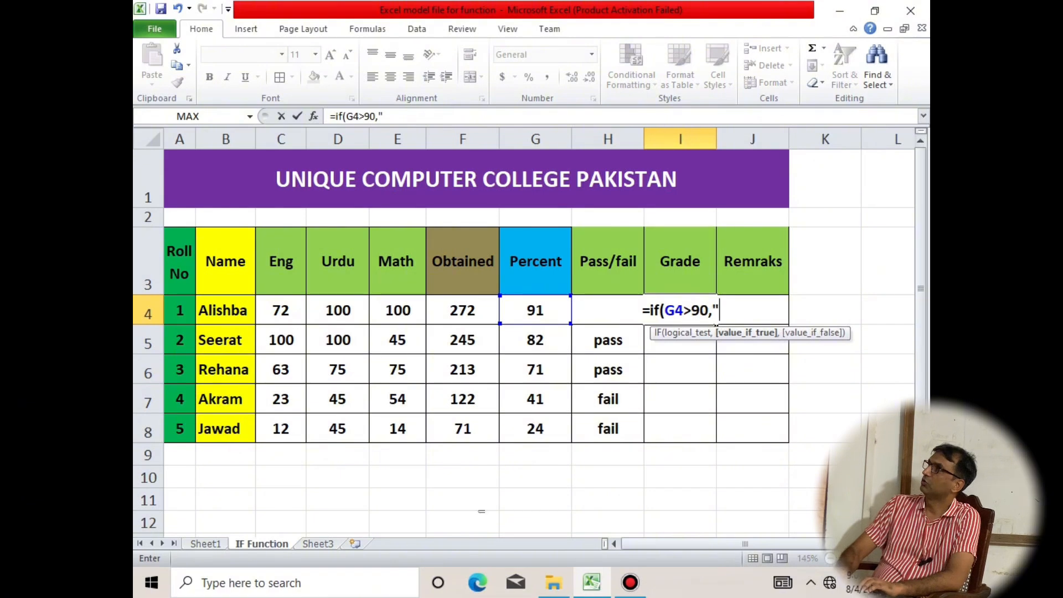
pyautogui.write('A:')
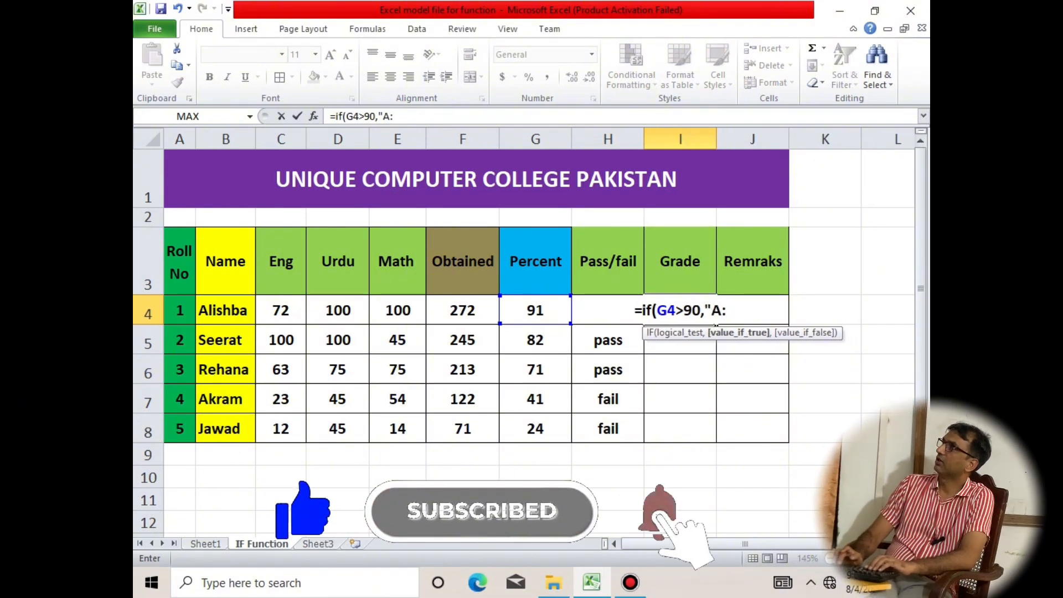
pyautogui.press('BackSpace')
pyautogui.write('"')
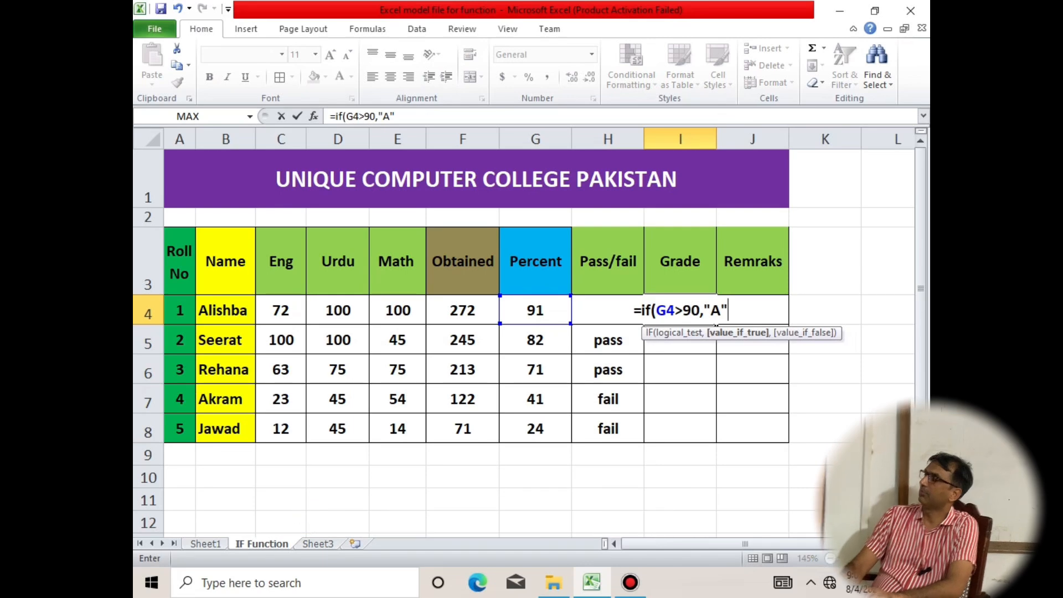
pyautogui.write(',')
pyautogui.write('"No')
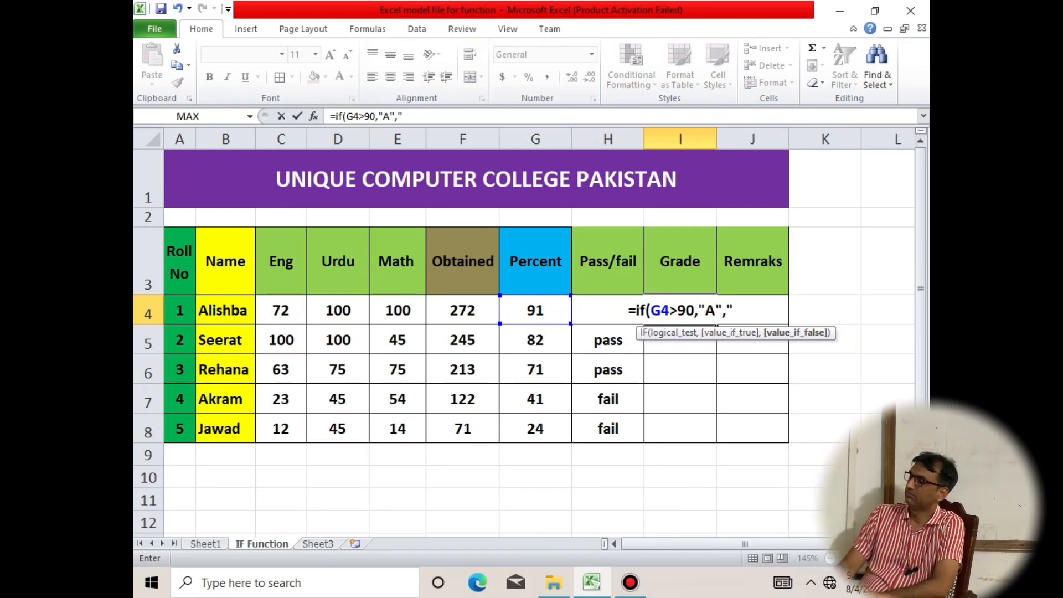
pyautogui.write(' GRad')
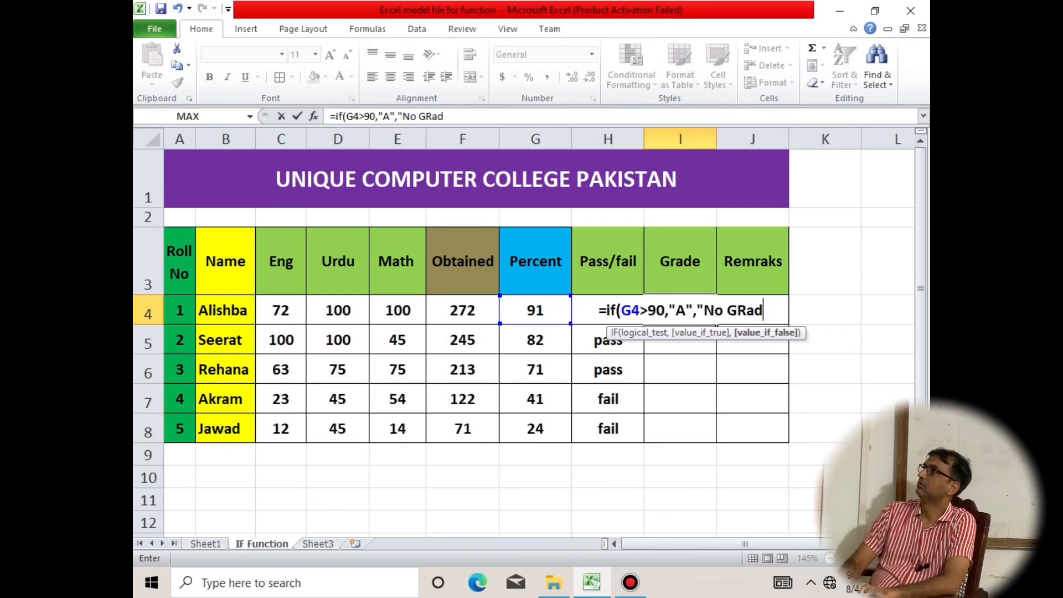
pyautogui.press('BackSpace')
pyautogui.press('BackSpace')
pyautogui.press('BackSpace')
pyautogui.write('ra')
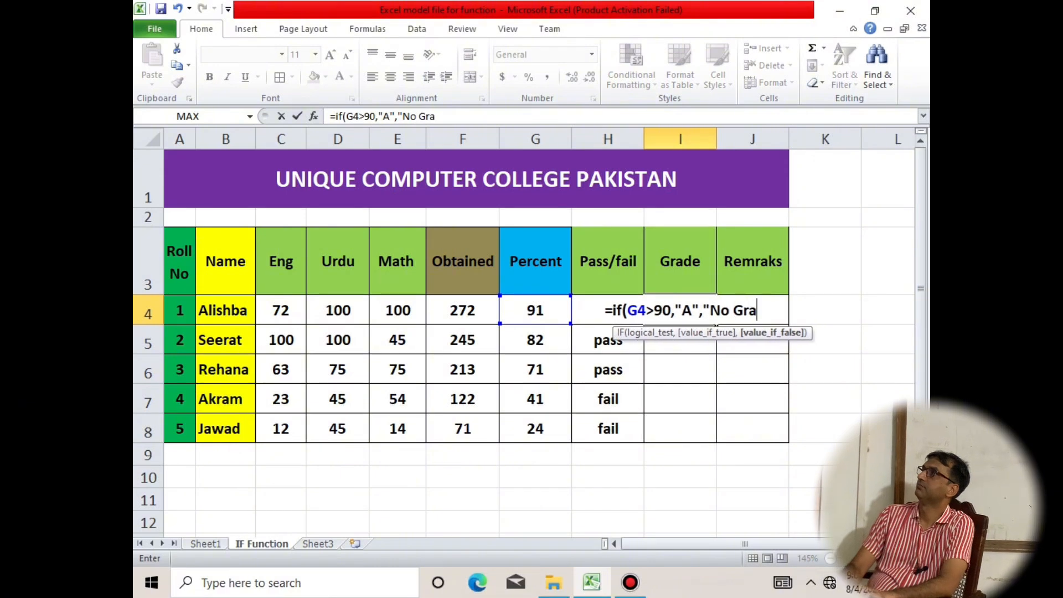
pyautogui.write('de")')
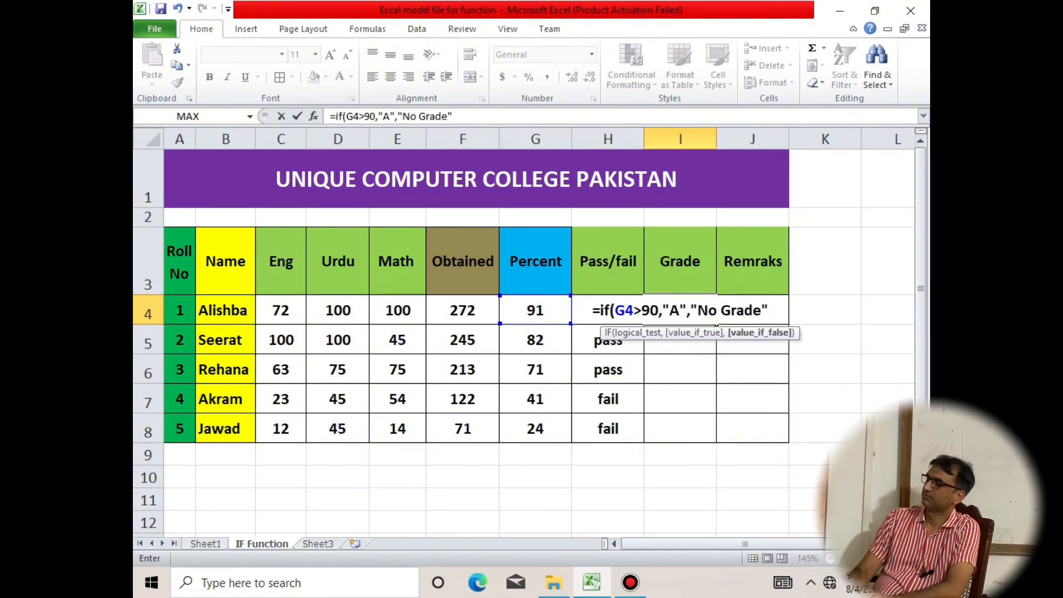
pyautogui.press('Return')
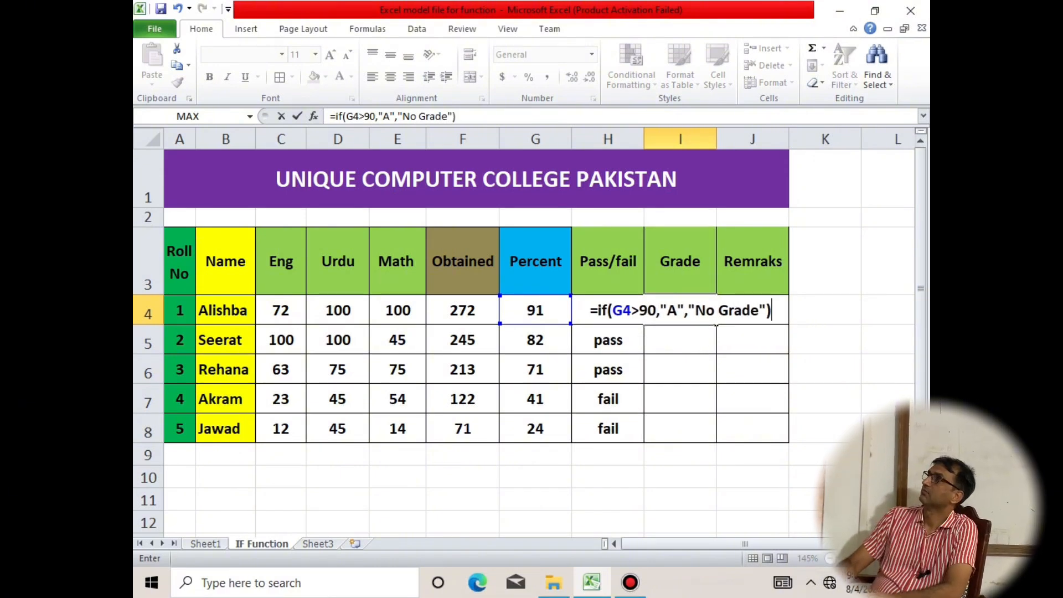
# - Fill the single-condition grade formula from I4 down to I8
pyautogui.click(679, 310)
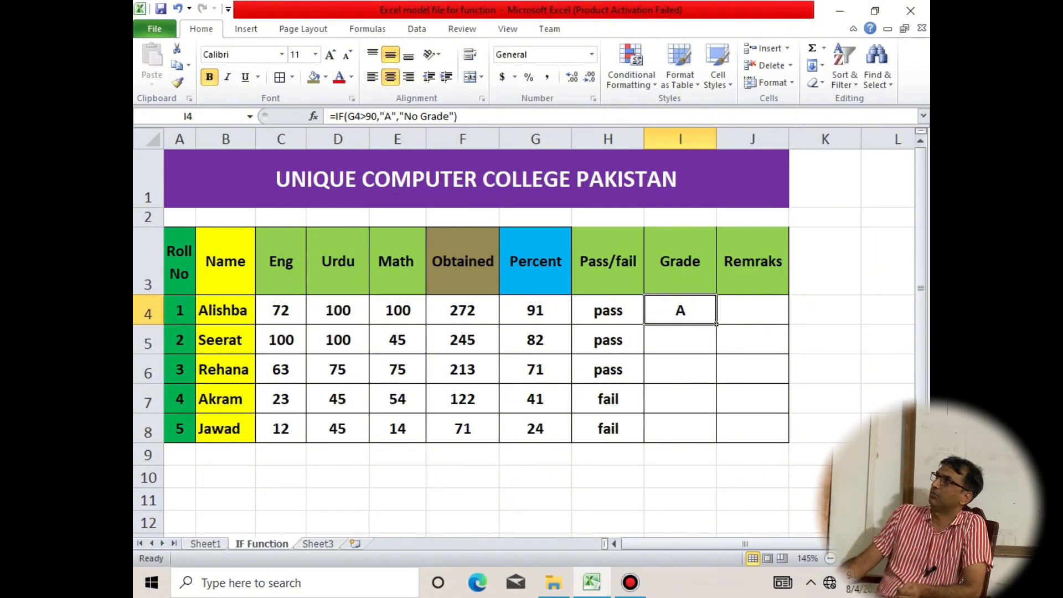
pyautogui.click(608, 310)
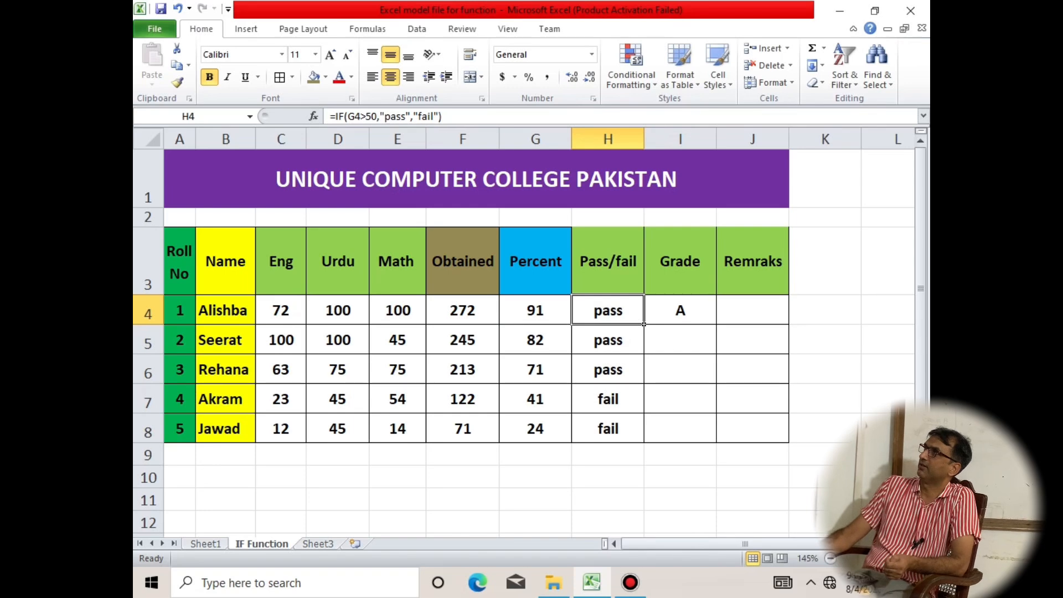
pyautogui.click(679, 310)
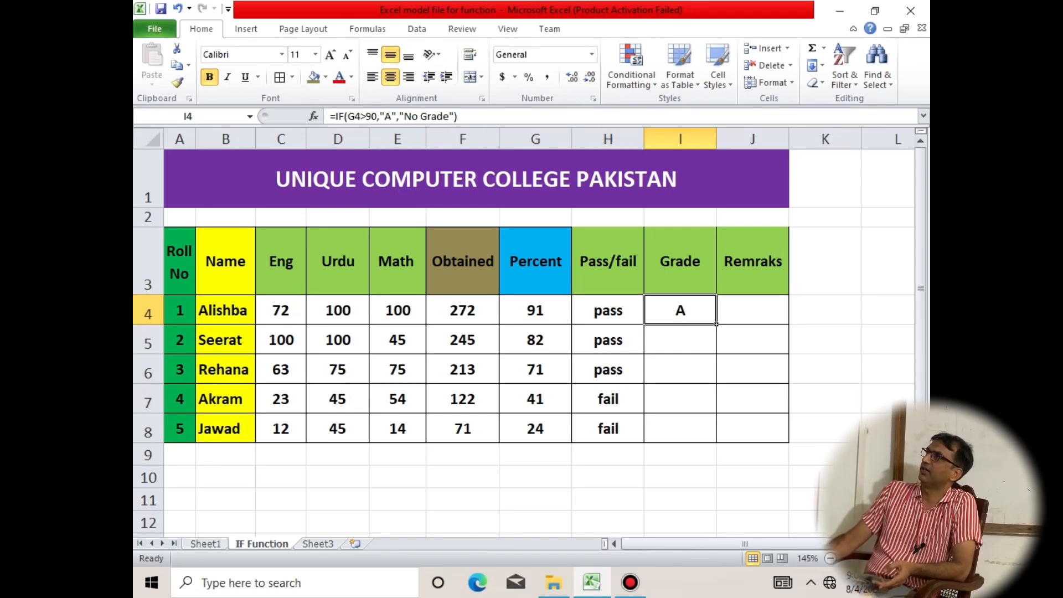
pyautogui.moveTo(716, 324); pyautogui.dragTo(716, 442)
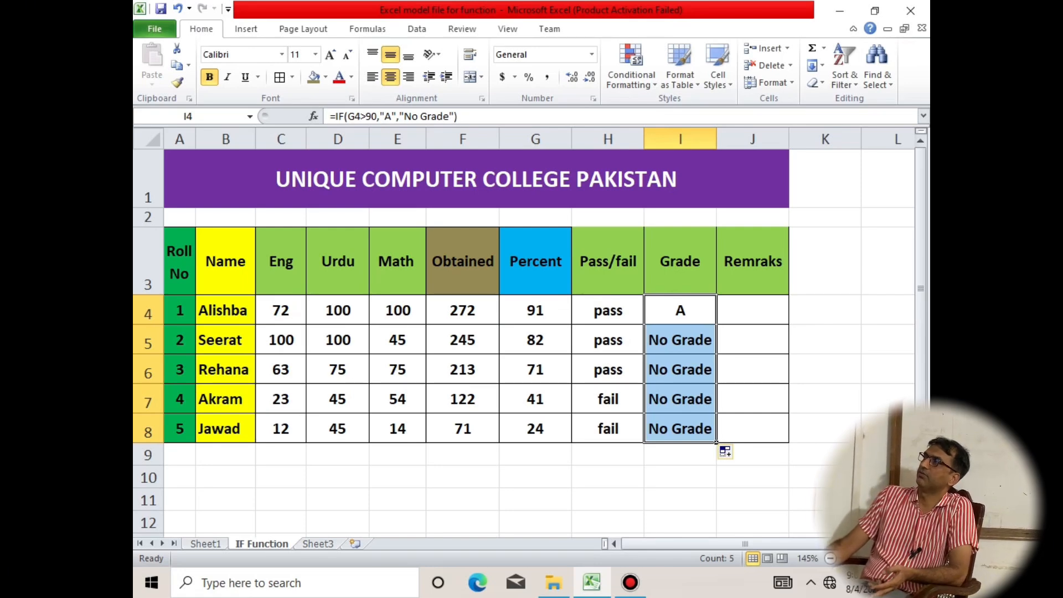
# - Extend the grade formula in I4 with a nested IF so it reads =IF(G4>90,"A",if(G4>80,"B","No Grade"))
pyautogui.click(680, 310)
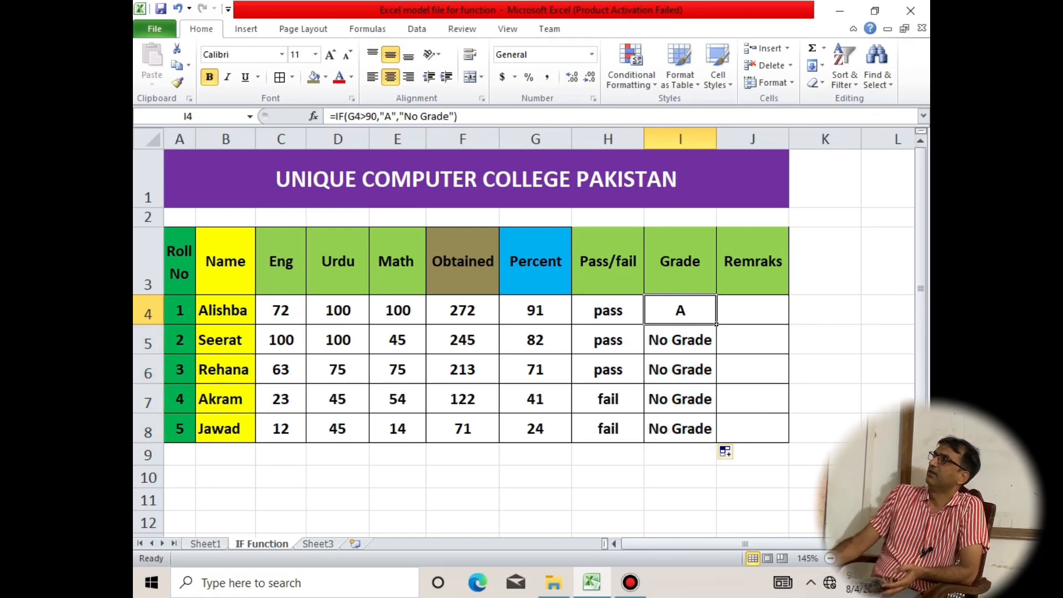
pyautogui.doubleClick(689, 310)
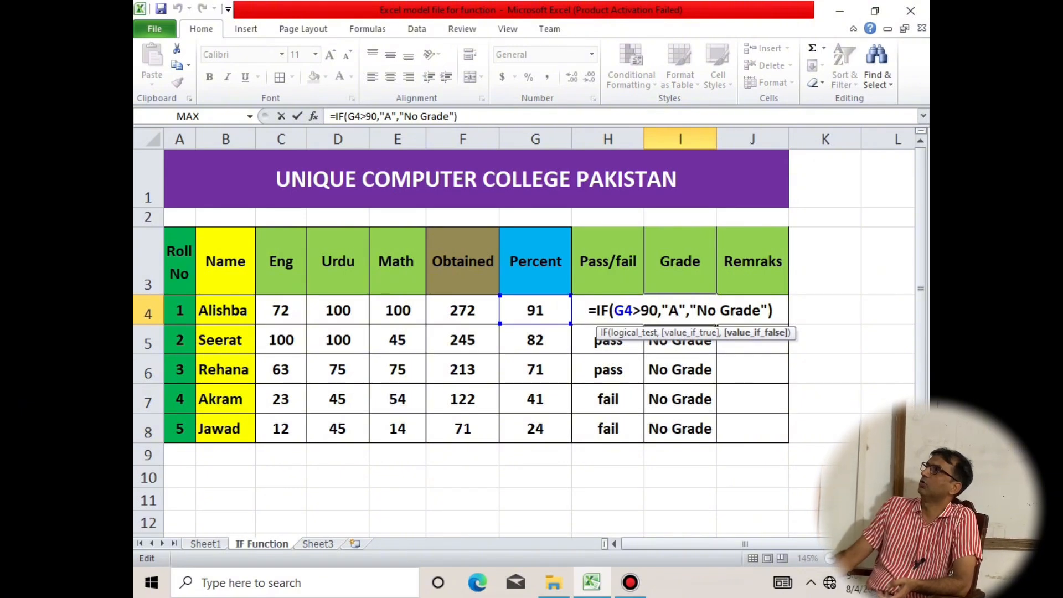
pyautogui.write('if')
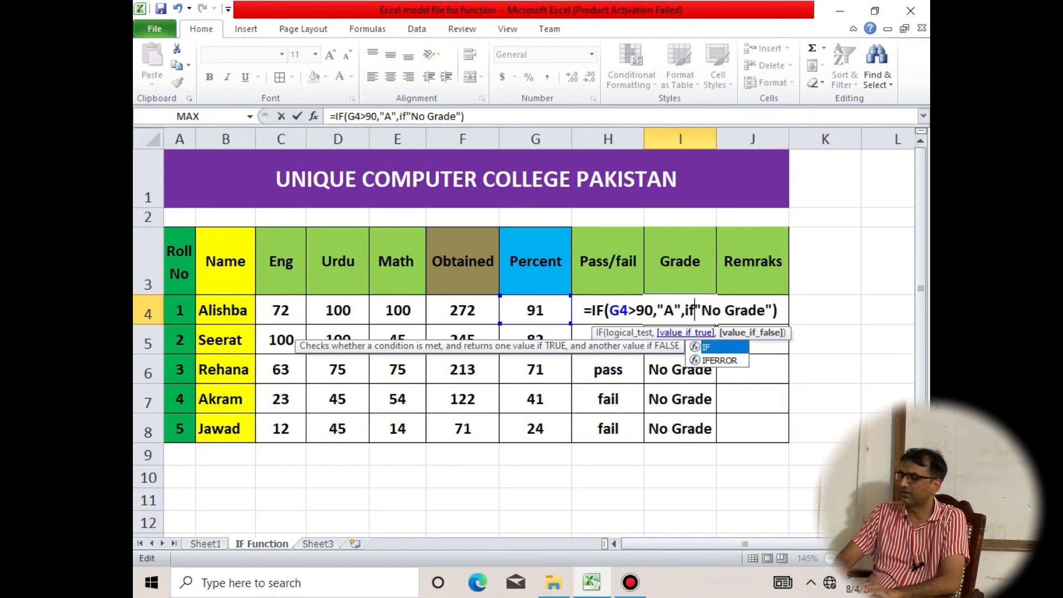
pyautogui.write('(')
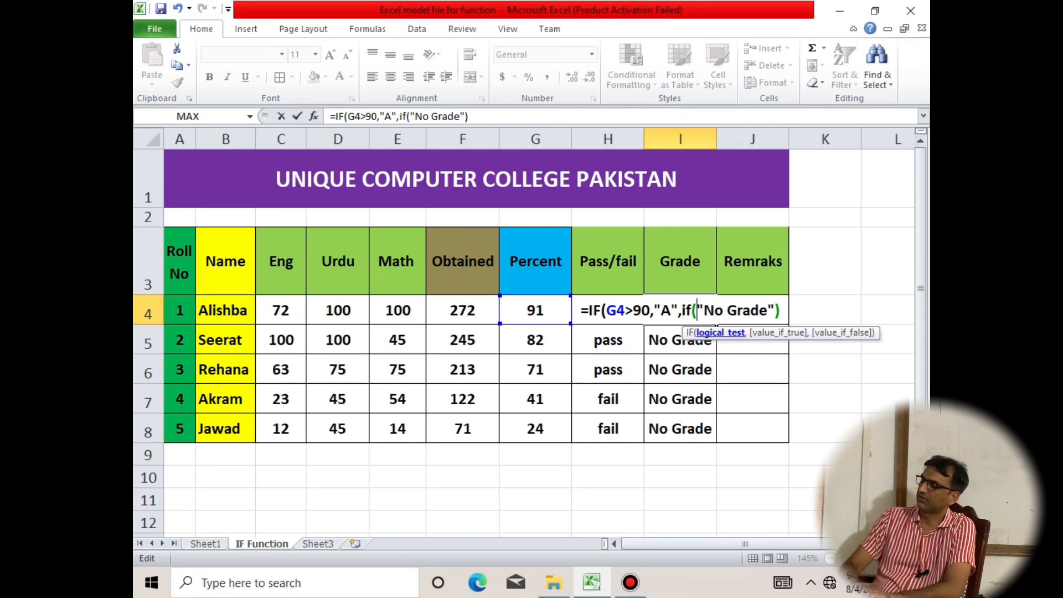
pyautogui.click(535, 310)
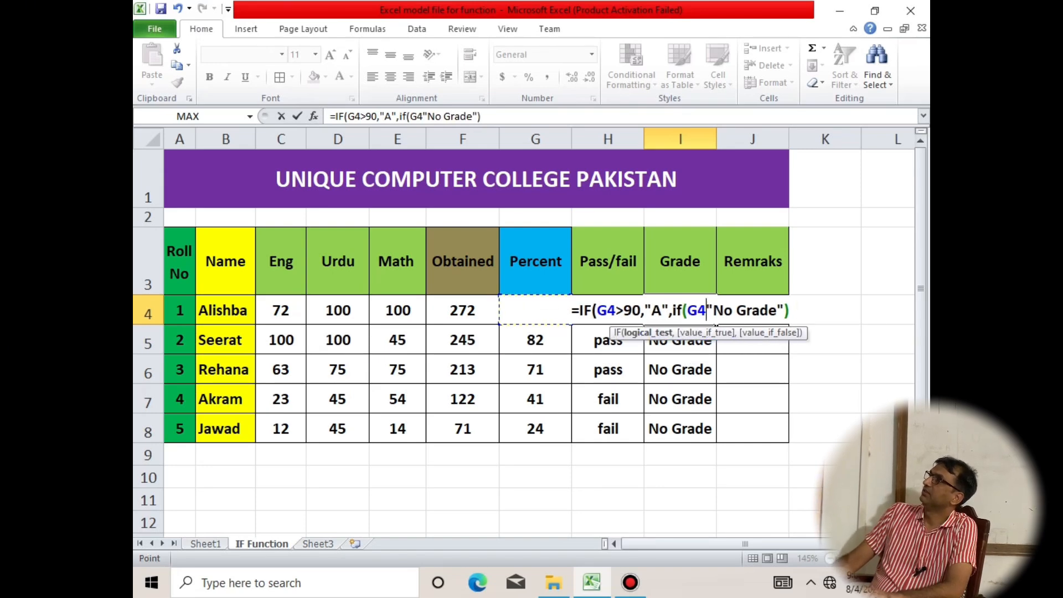
pyautogui.write('>8')
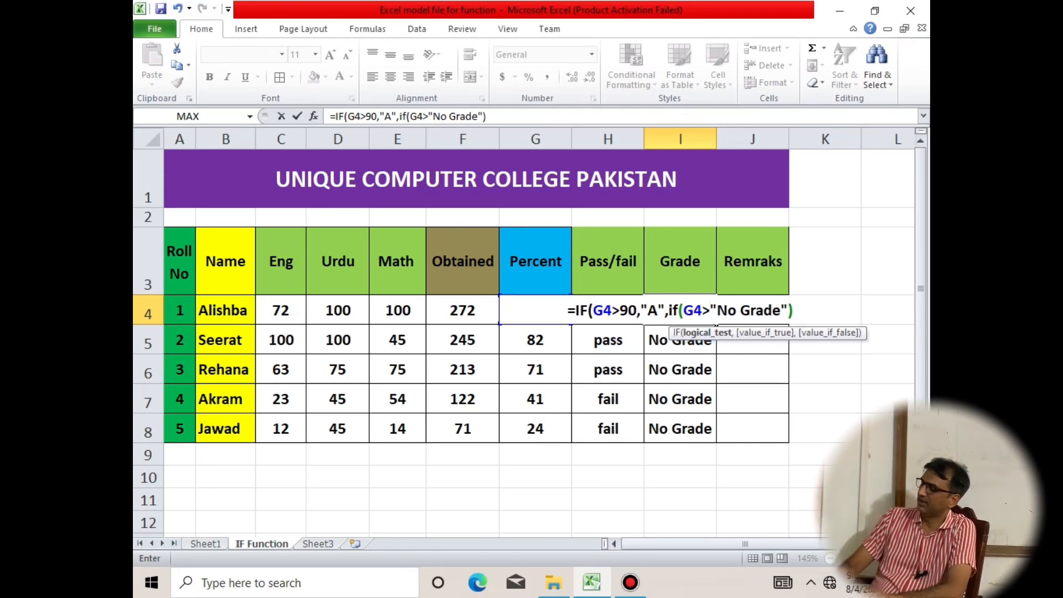
pyautogui.write('0,"')
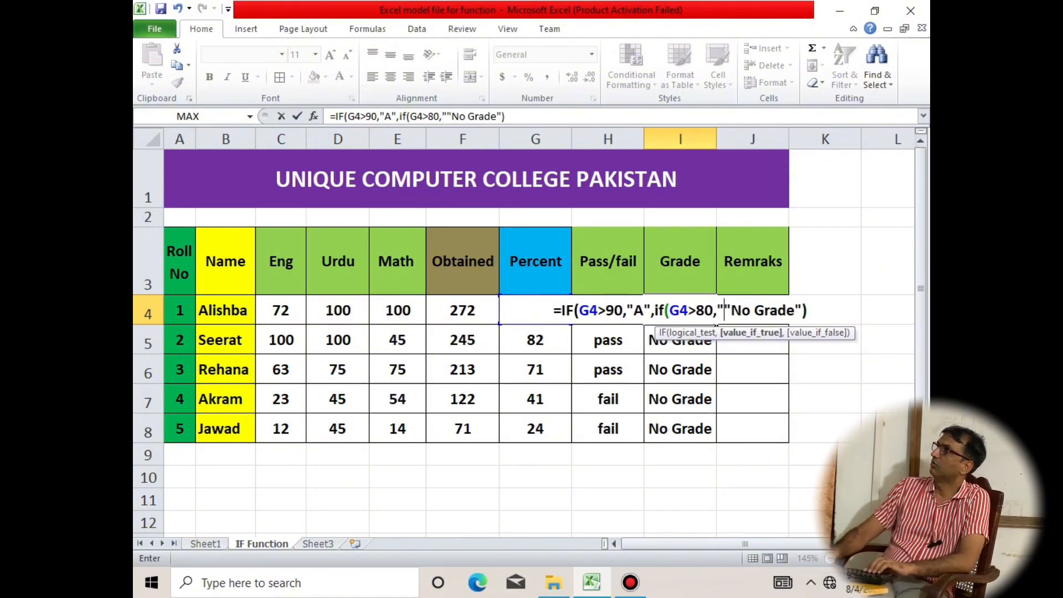
pyautogui.write('B"')
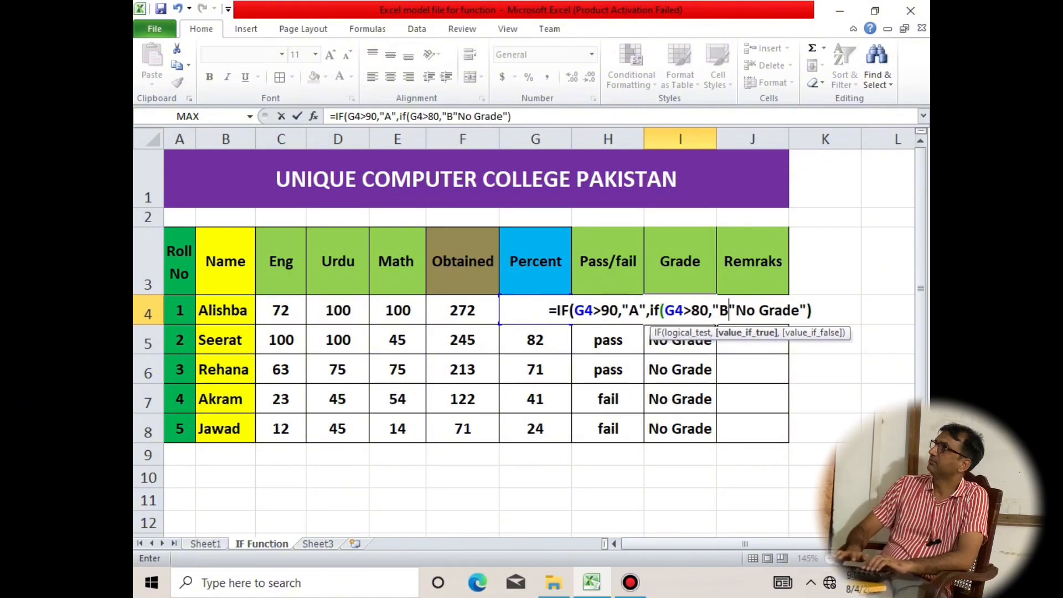
pyautogui.write('",')
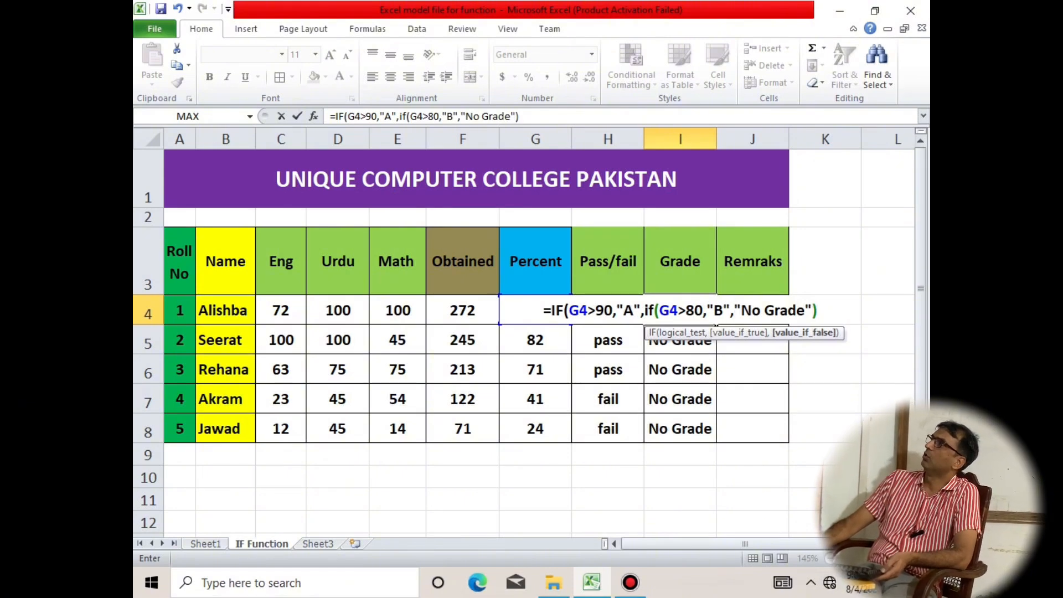
pyautogui.click(819, 310)
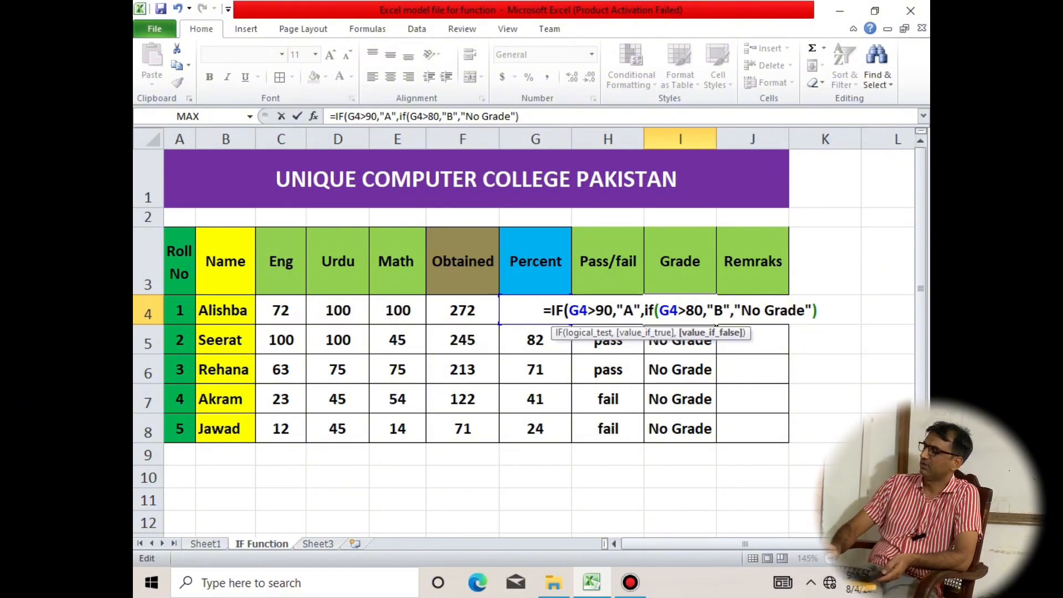
pyautogui.write(')')
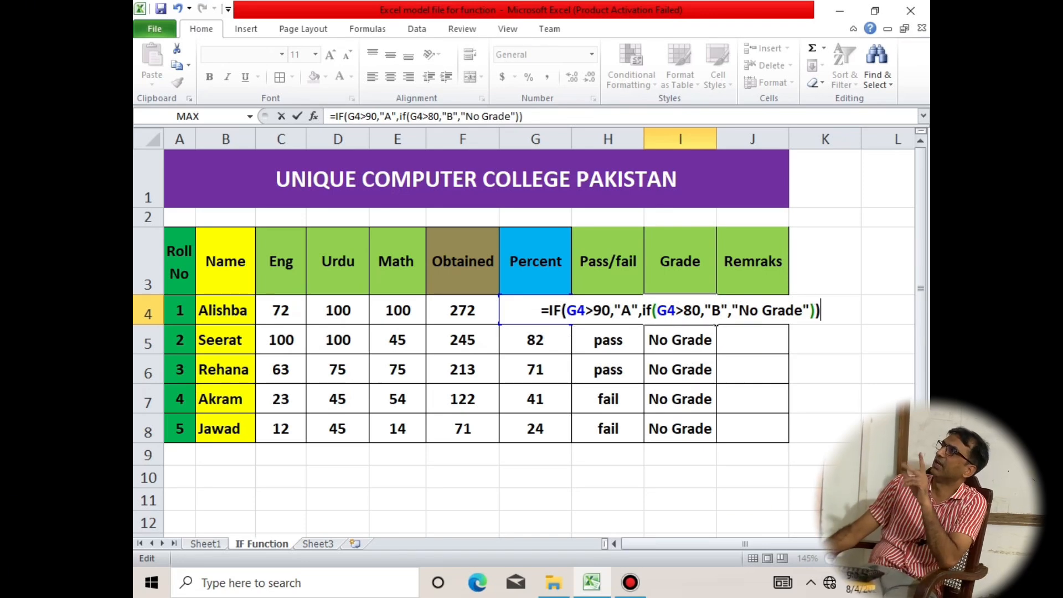
pyautogui.press('Return')
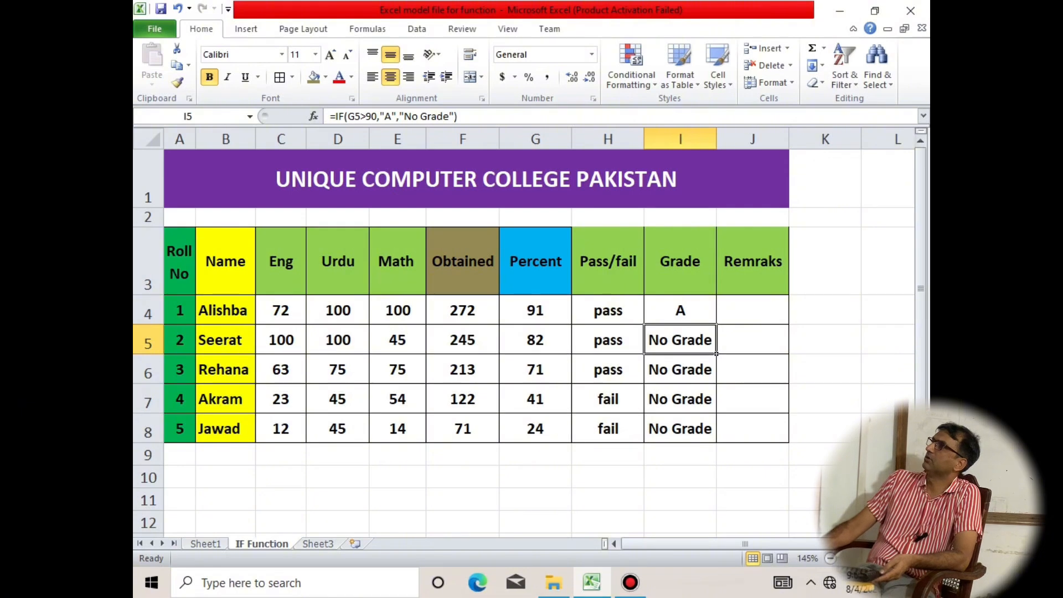
# - Fill the nested grade formula from I4 down to I8, replacing the existing grade formulas
pyautogui.click(679, 309)
pyautogui.moveTo(716, 324); pyautogui.dragTo(716, 442)
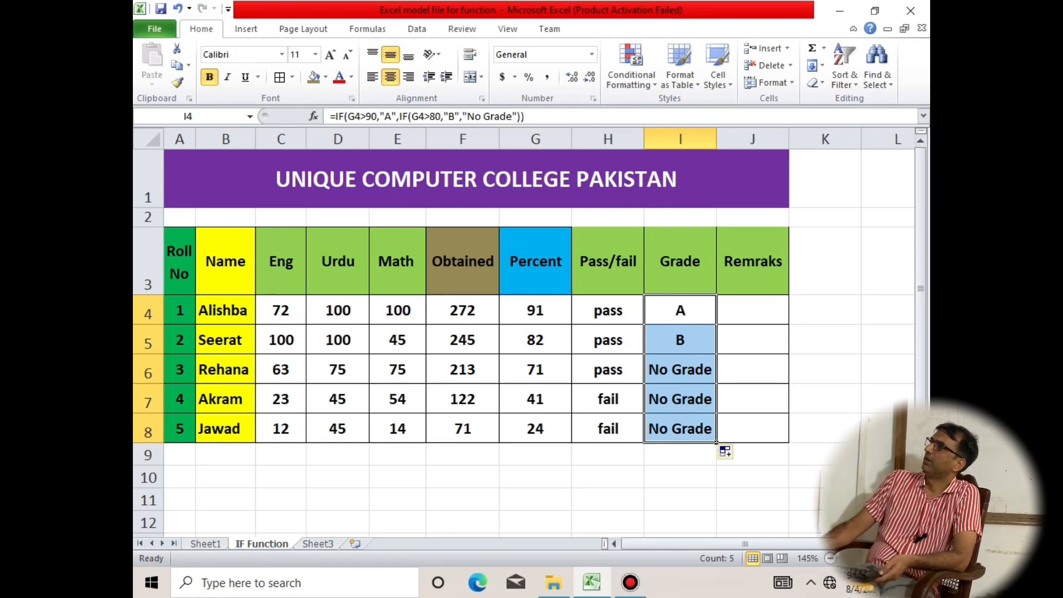
pyautogui.click(715, 323)
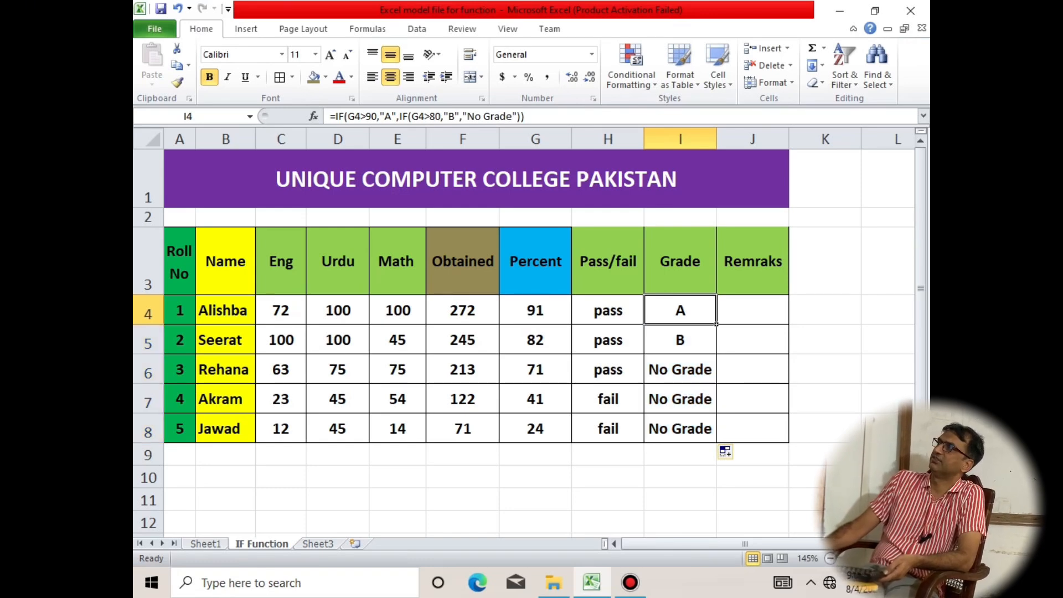
# - Enter =if(I4="A","Excellent","No Remarks") in J4 for the first student's remarks
pyautogui.click(785, 321)
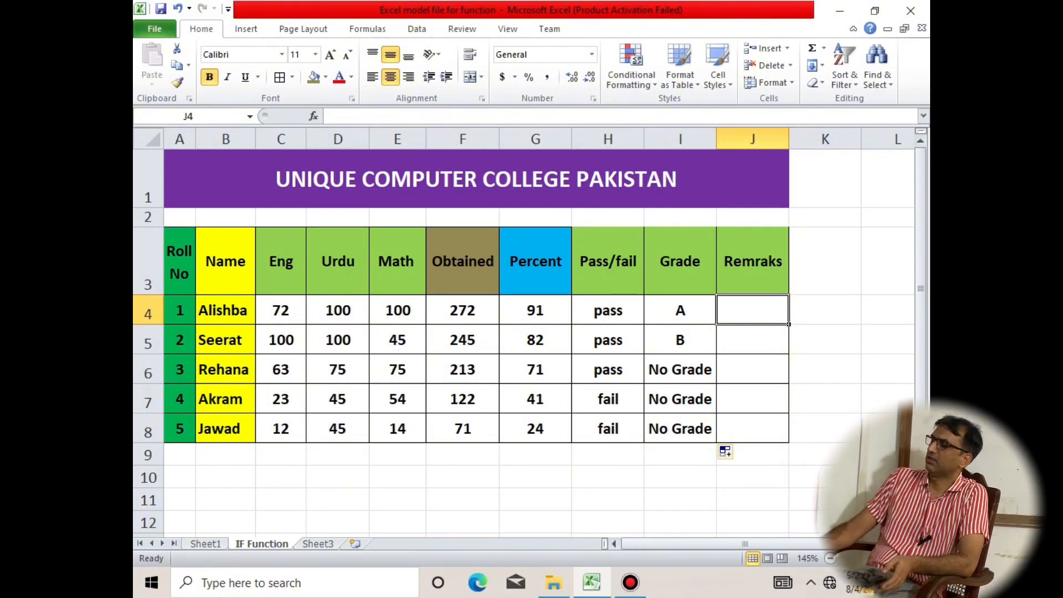
pyautogui.write('=i')
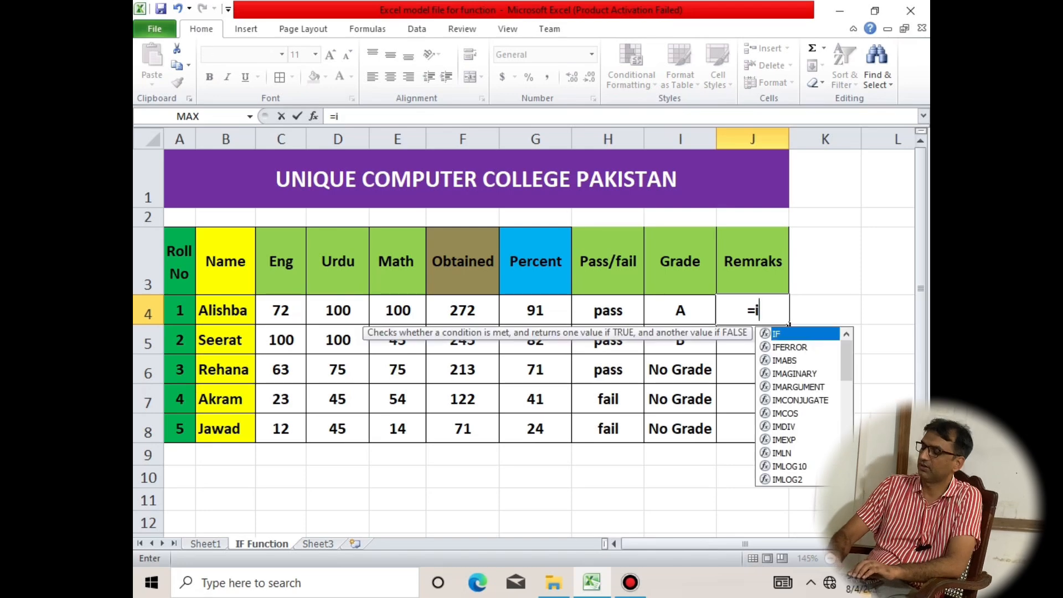
pyautogui.write('f(')
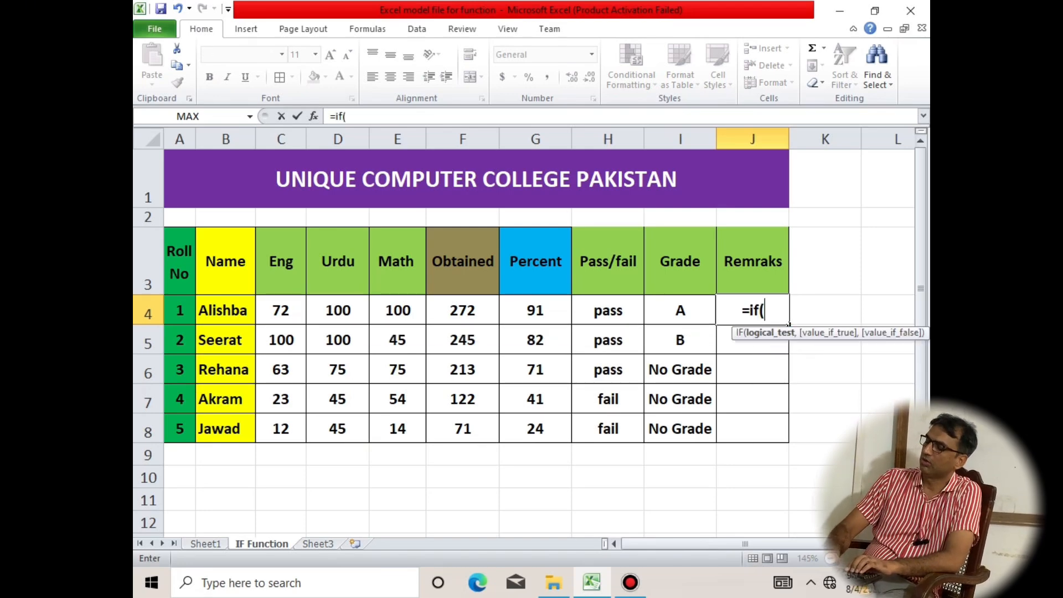
pyautogui.write('I4=')
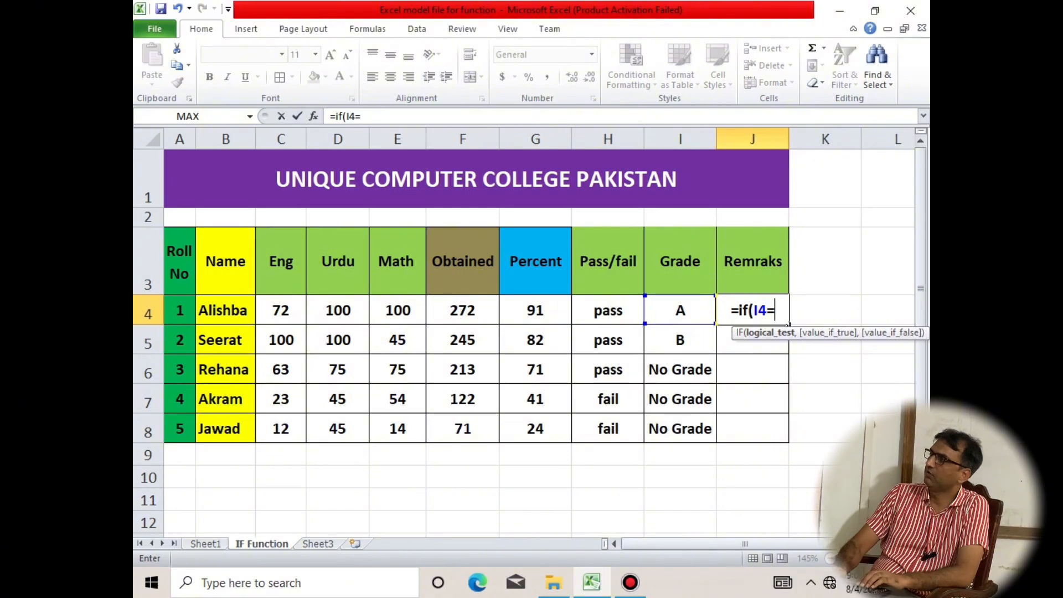
pyautogui.write('"')
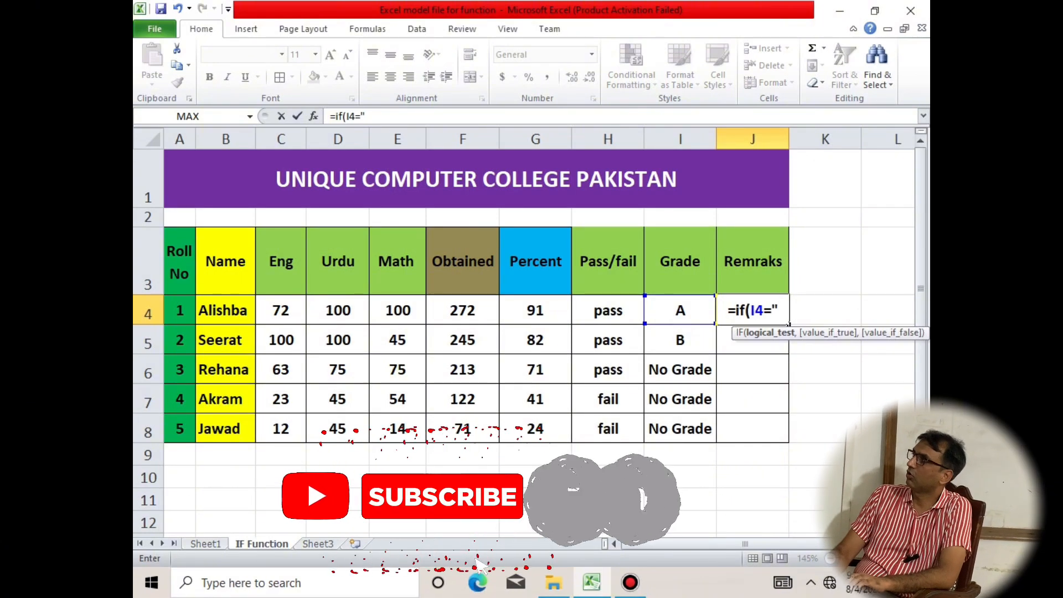
pyautogui.write('A')
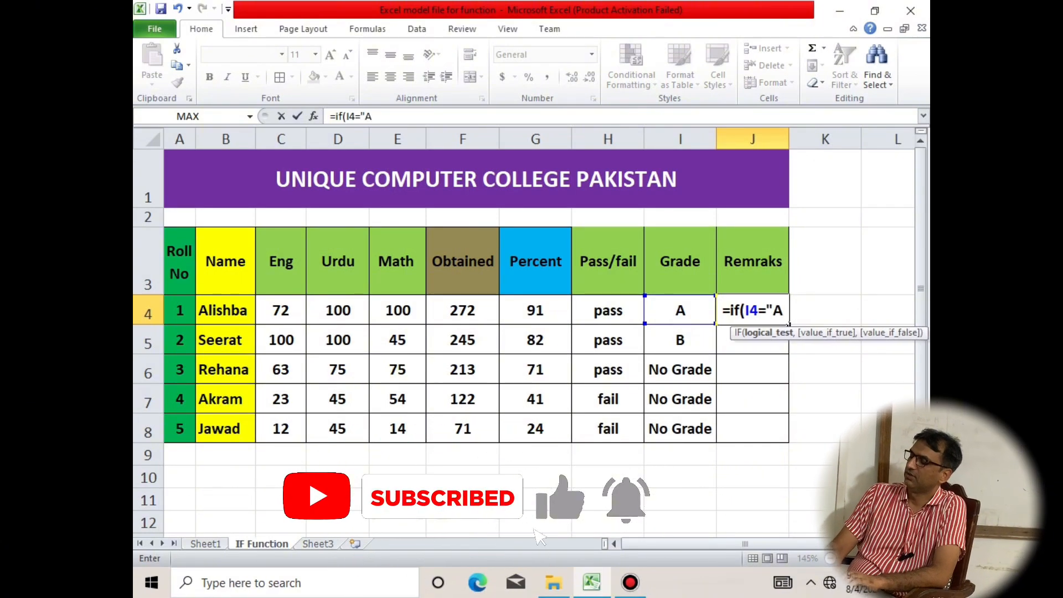
pyautogui.write('"')
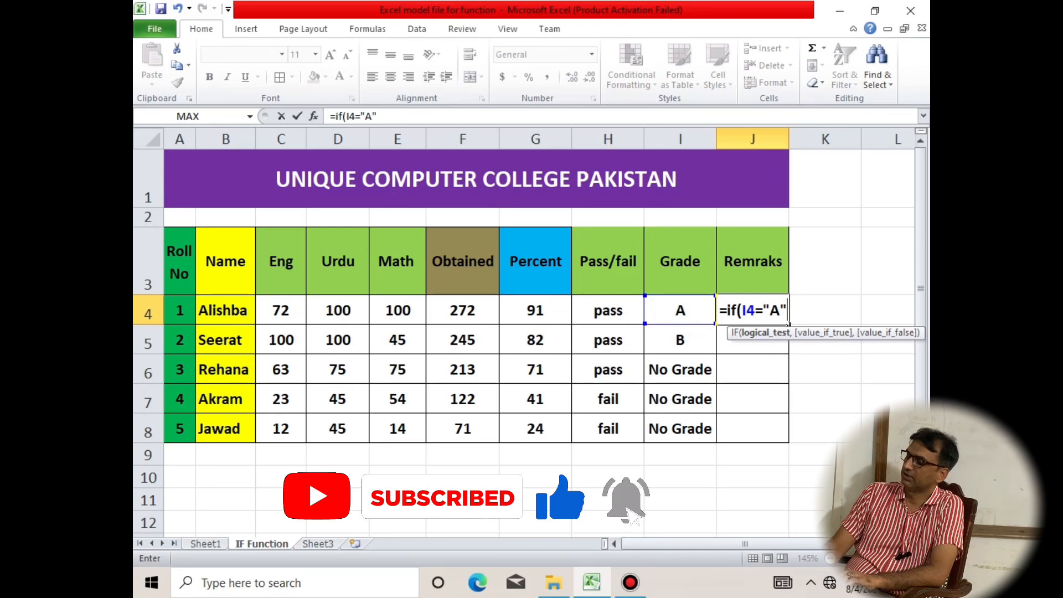
pyautogui.write(',"')
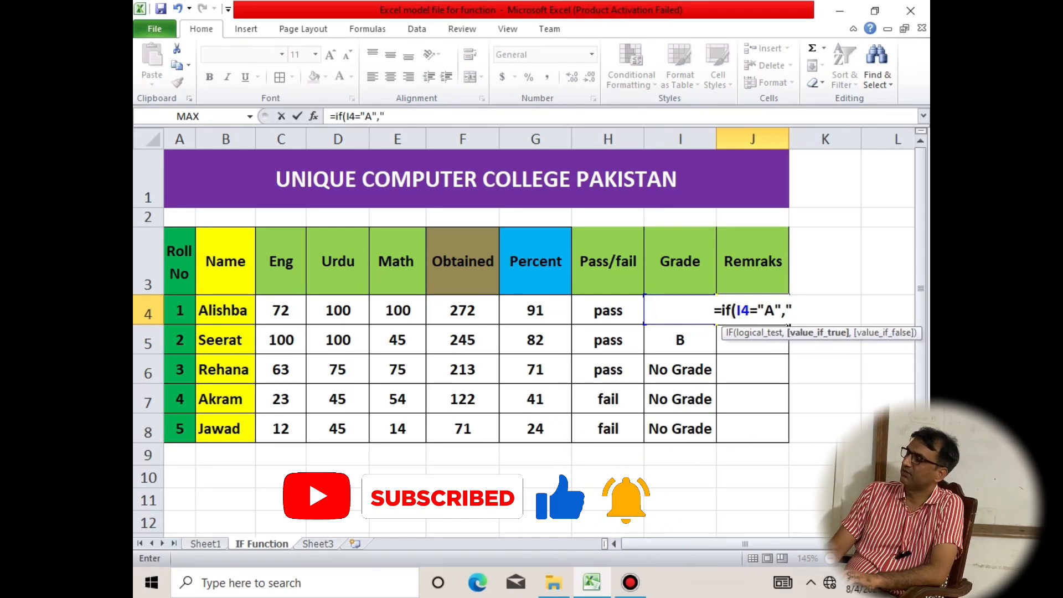
pyautogui.write('Exce')
pyautogui.write(';e')
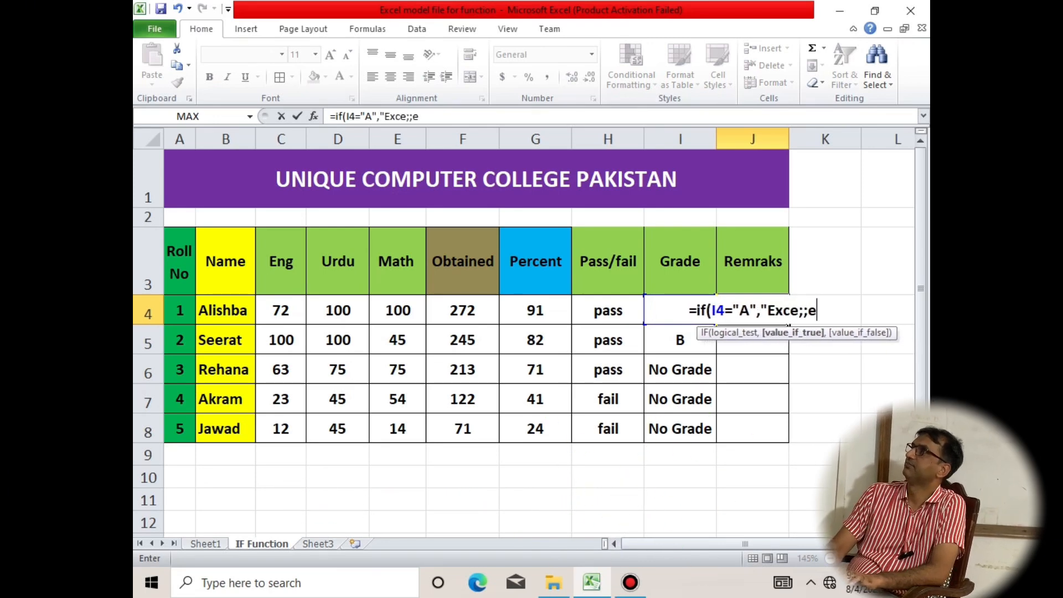
pyautogui.press('BackSpace')
pyautogui.press('BackSpace')
pyautogui.write('llen')
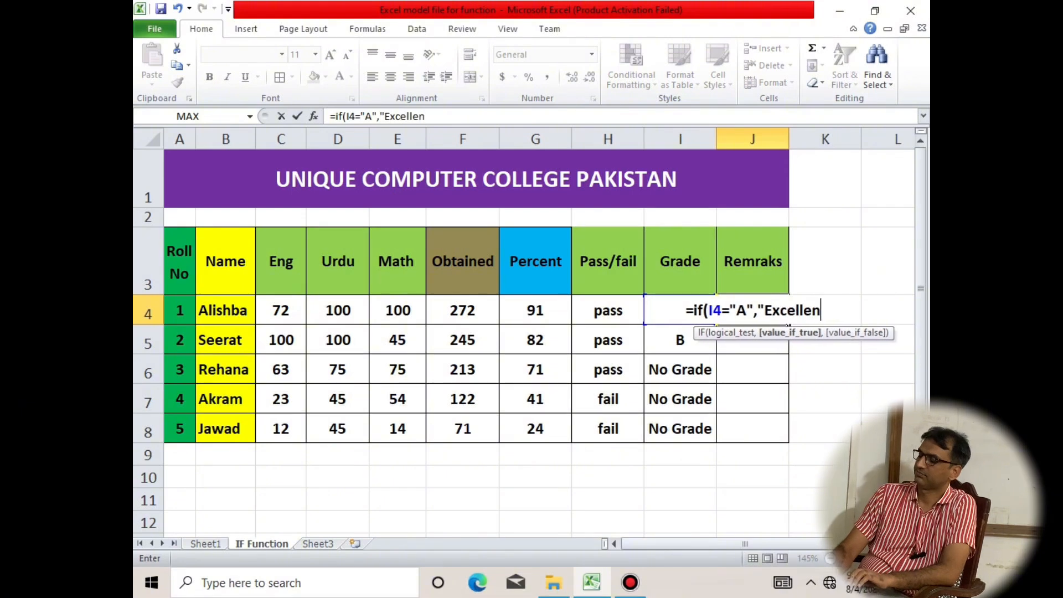
pyautogui.write('t"')
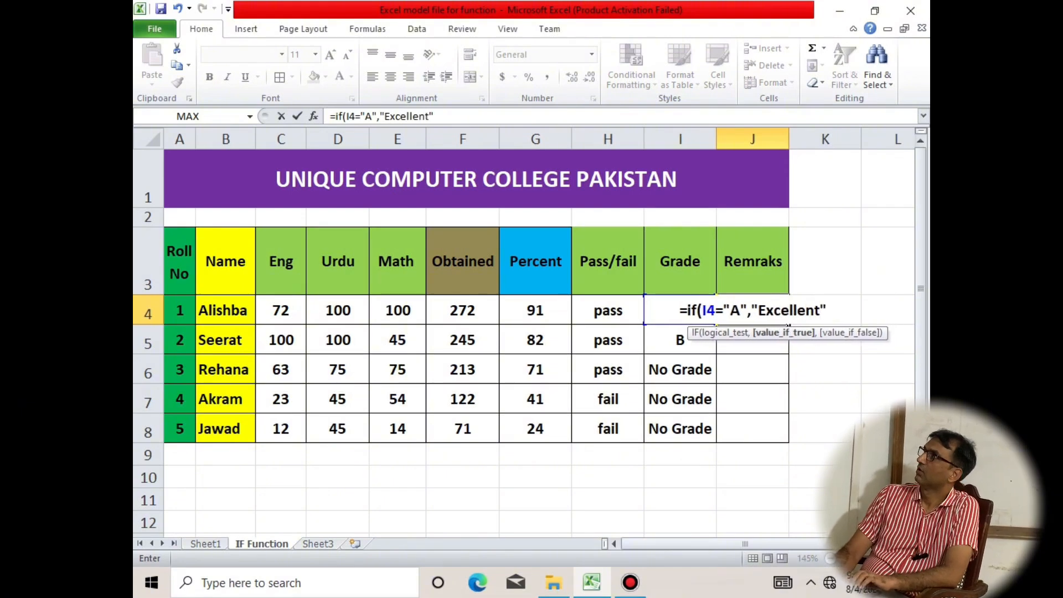
pyautogui.write('.')
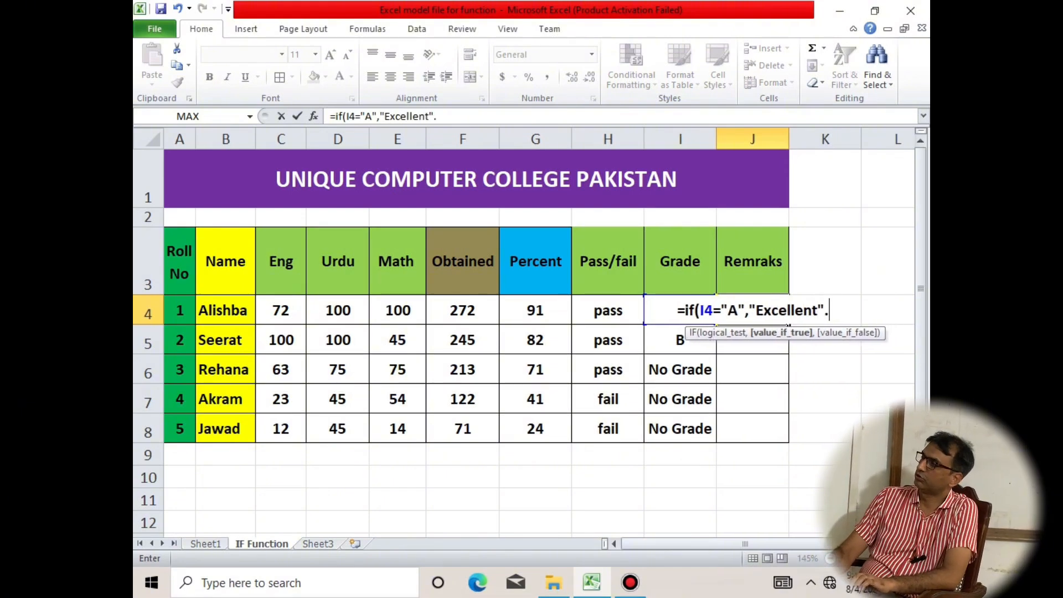
pyautogui.press('BackSpace')
pyautogui.write(',')
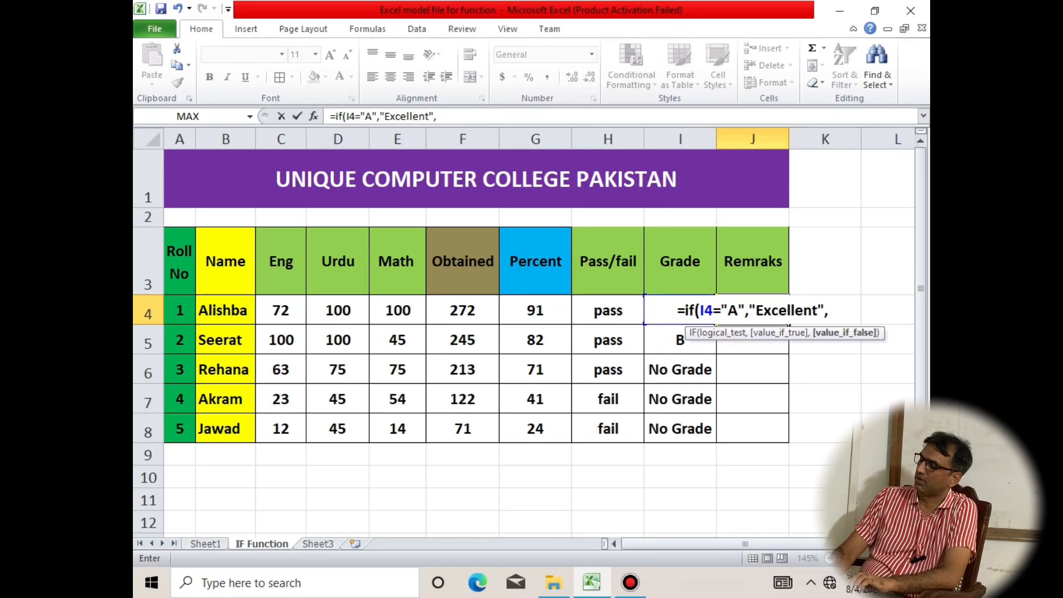
pyautogui.write('"')
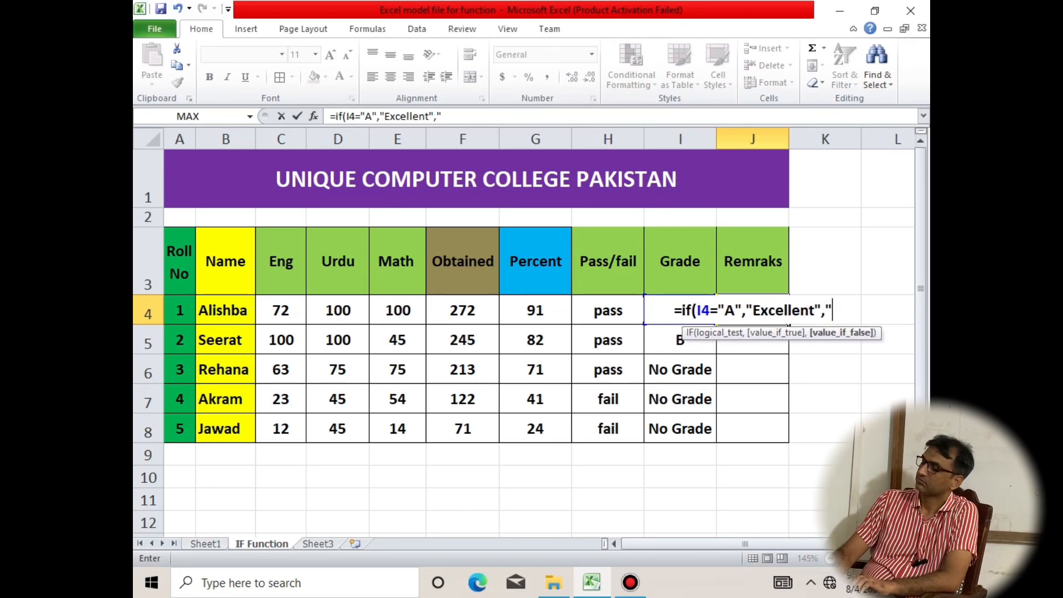
pyautogui.write('No R')
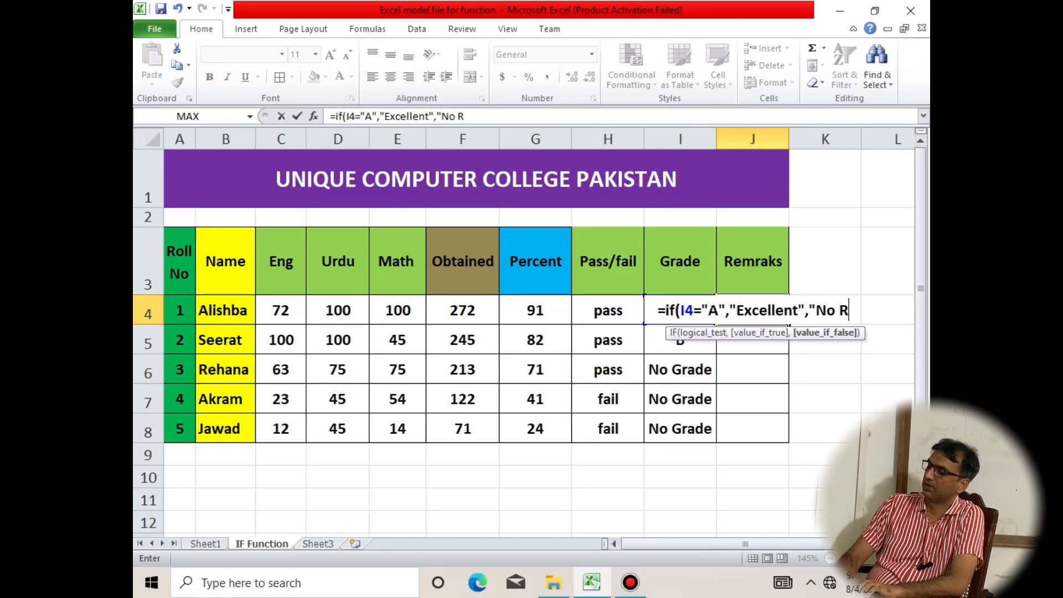
pyautogui.write('emarks')
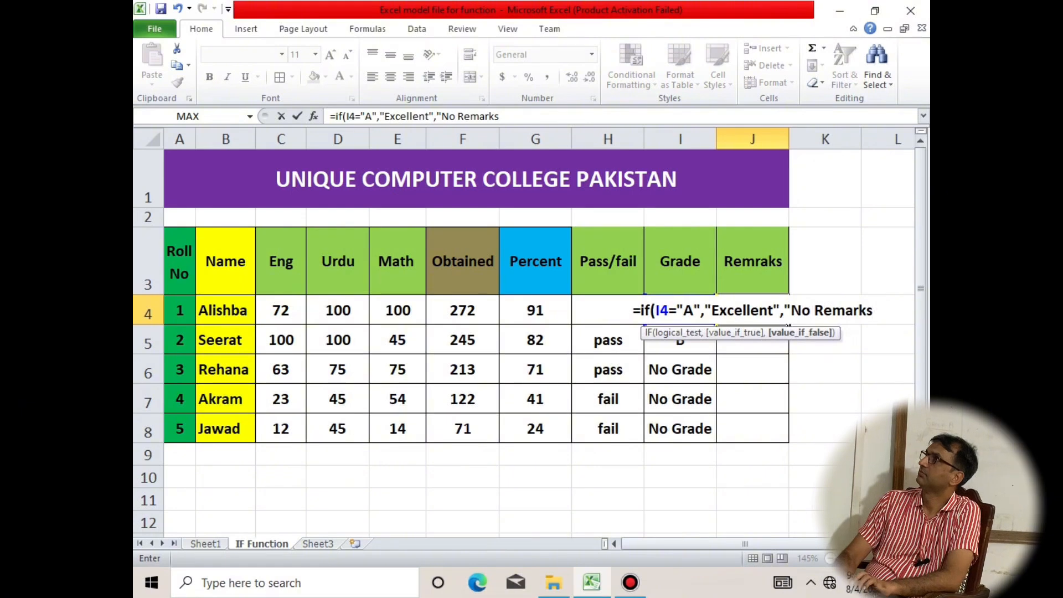
pyautogui.write('"')
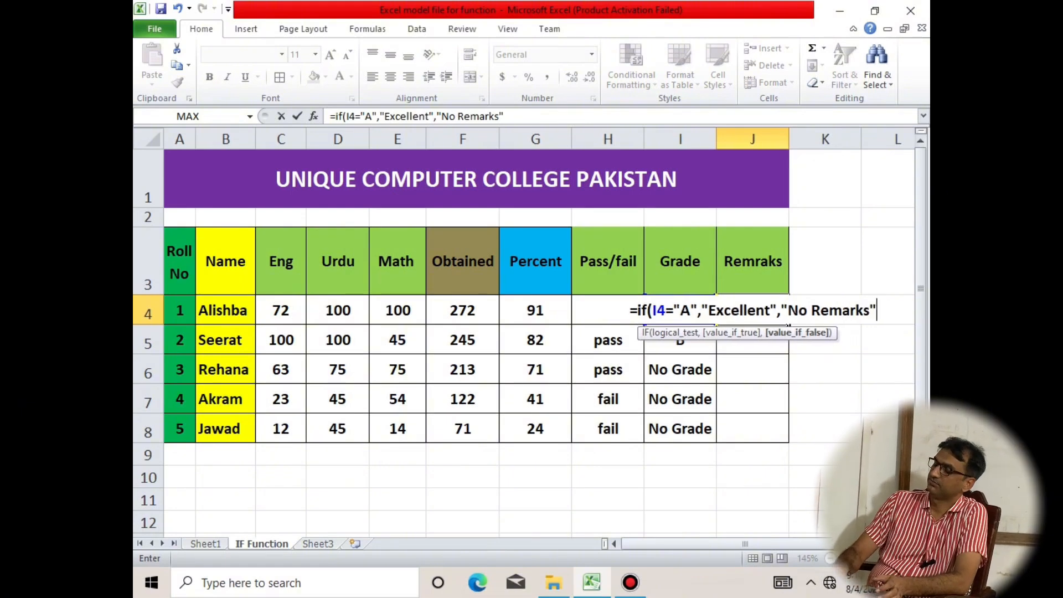
pyautogui.write(')')
pyautogui.press('Return')
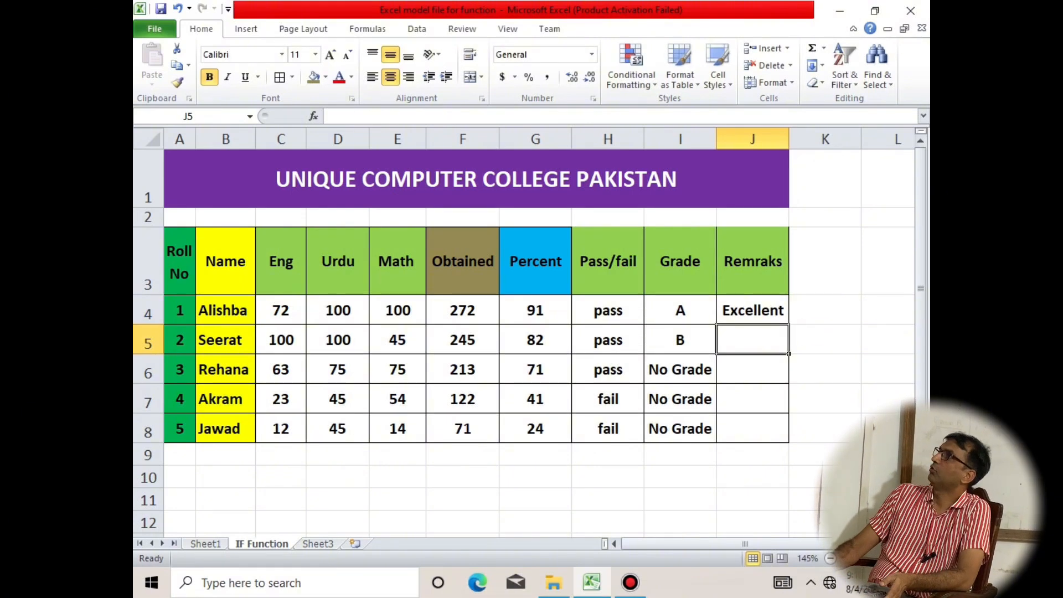
# - Fill the remarks formula from J4 down to J8 and widen column J to fit the remarks text
pyautogui.press('Up')
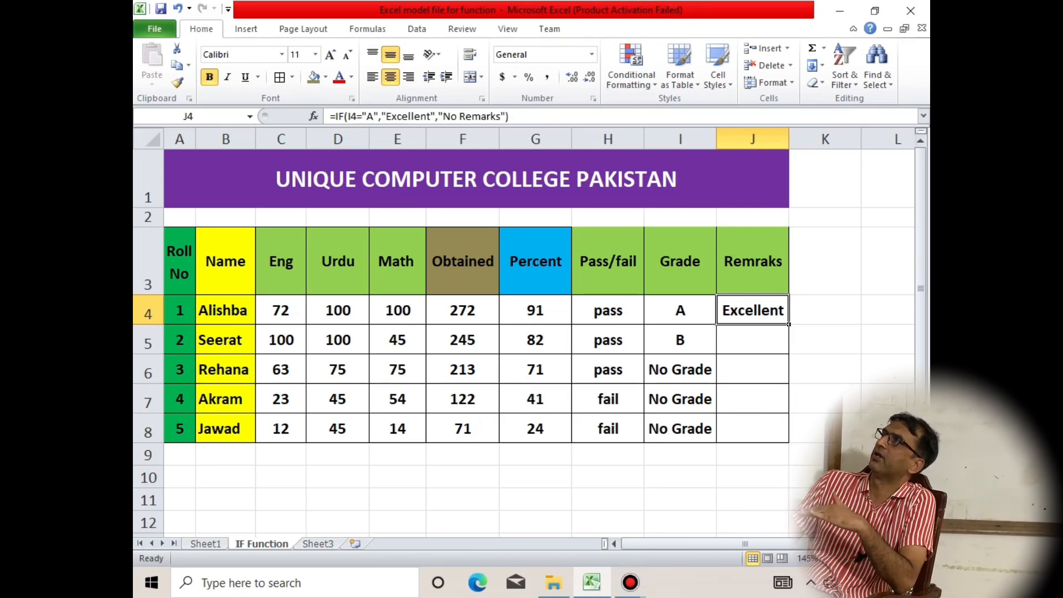
pyautogui.moveTo(789, 324); pyautogui.dragTo(789, 442)
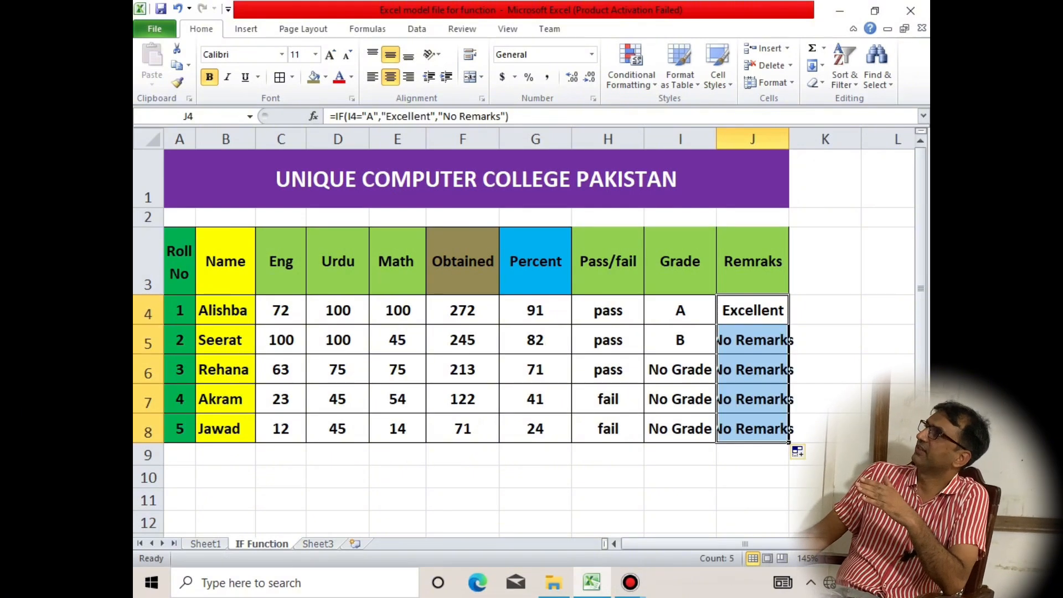
pyautogui.moveTo(788, 139); pyautogui.dragTo(820, 139)
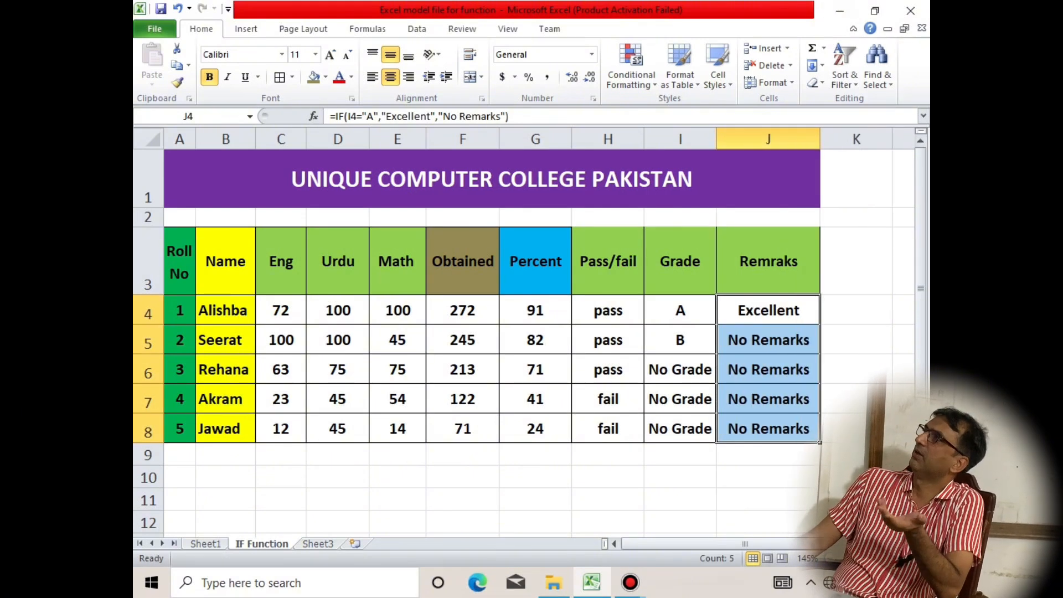
pyautogui.click(767, 369)
# - Insert a nested IF with the condition i4="B" before "No Remarks" in the remarks formula of J4
pyautogui.click(768, 310)
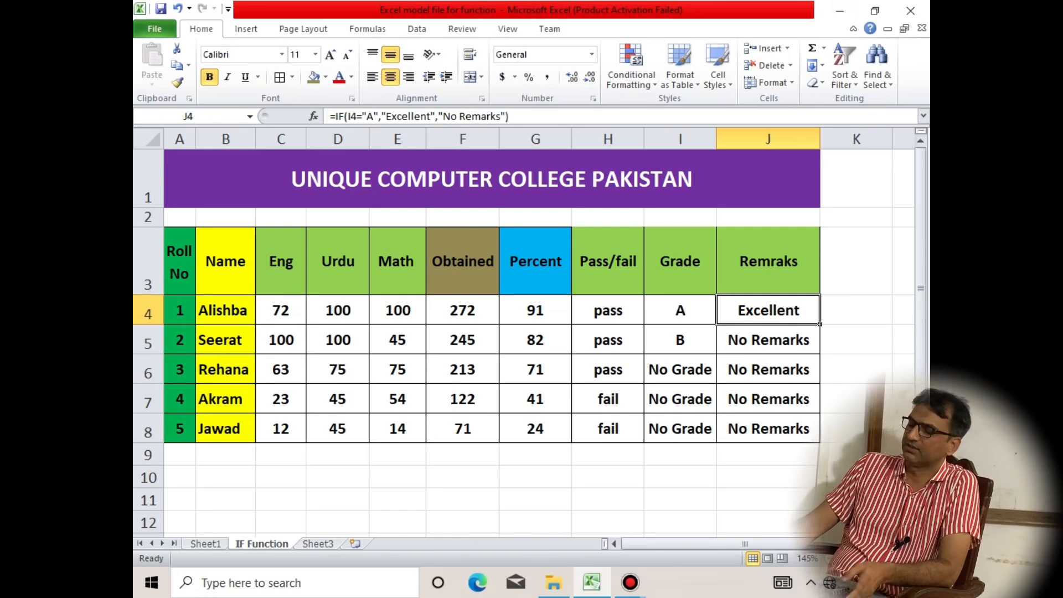
pyautogui.press('F2')
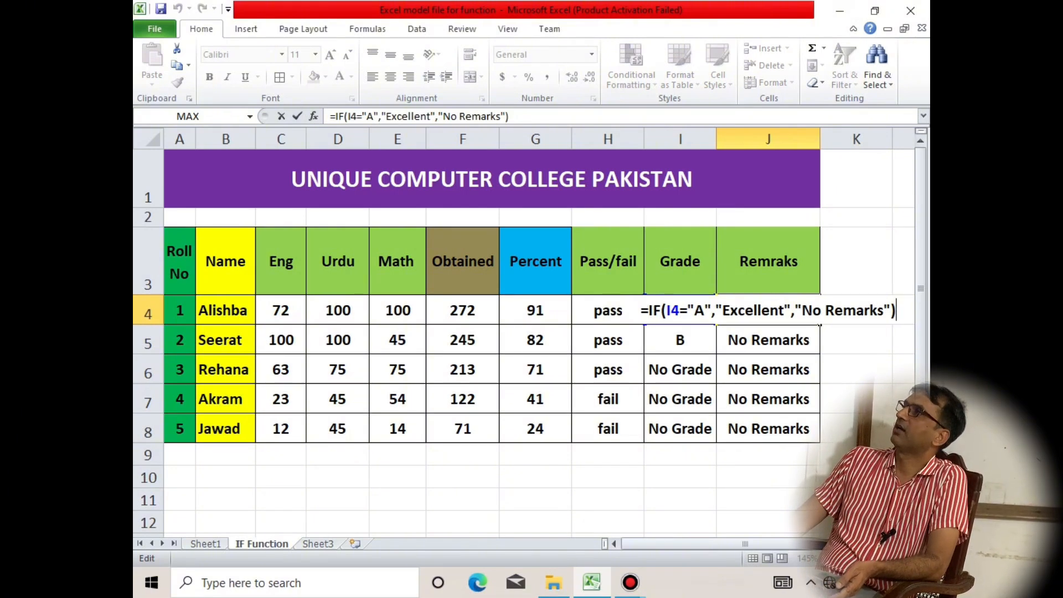
pyautogui.click(795, 311)
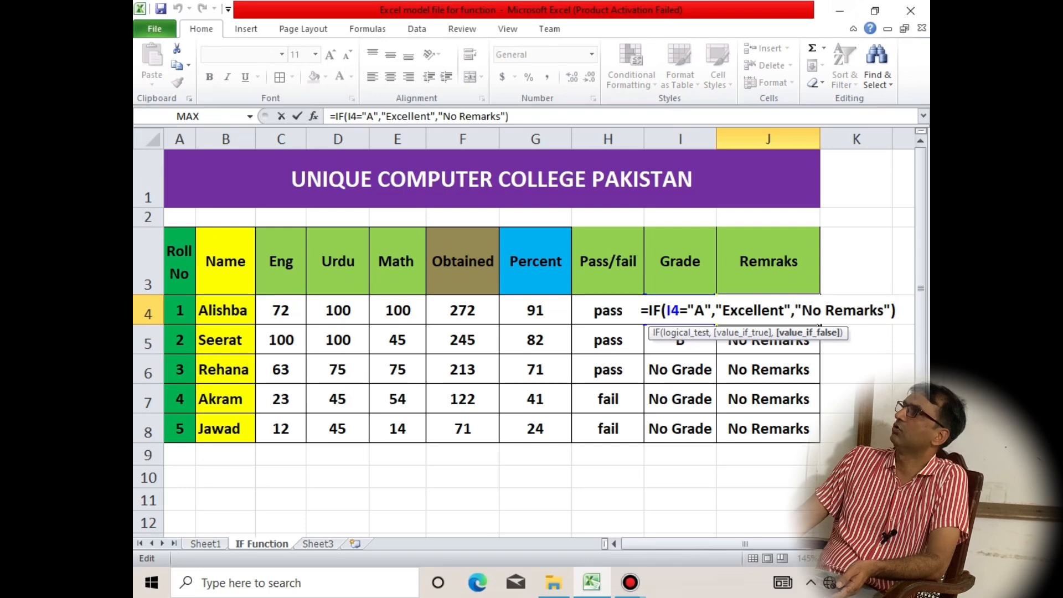
pyautogui.write('if')
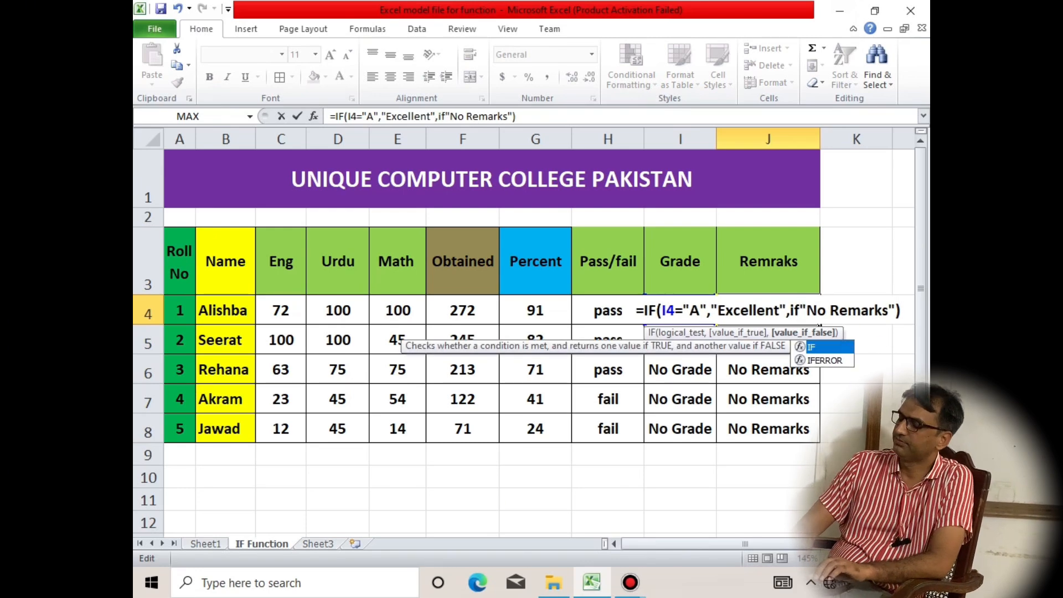
pyautogui.write('(')
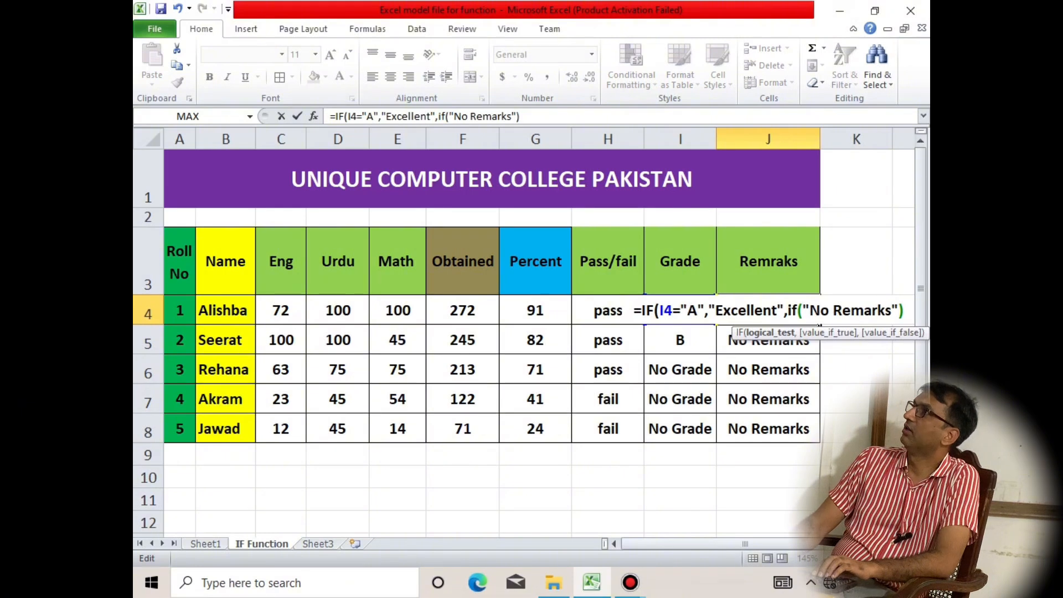
pyautogui.write('i4')
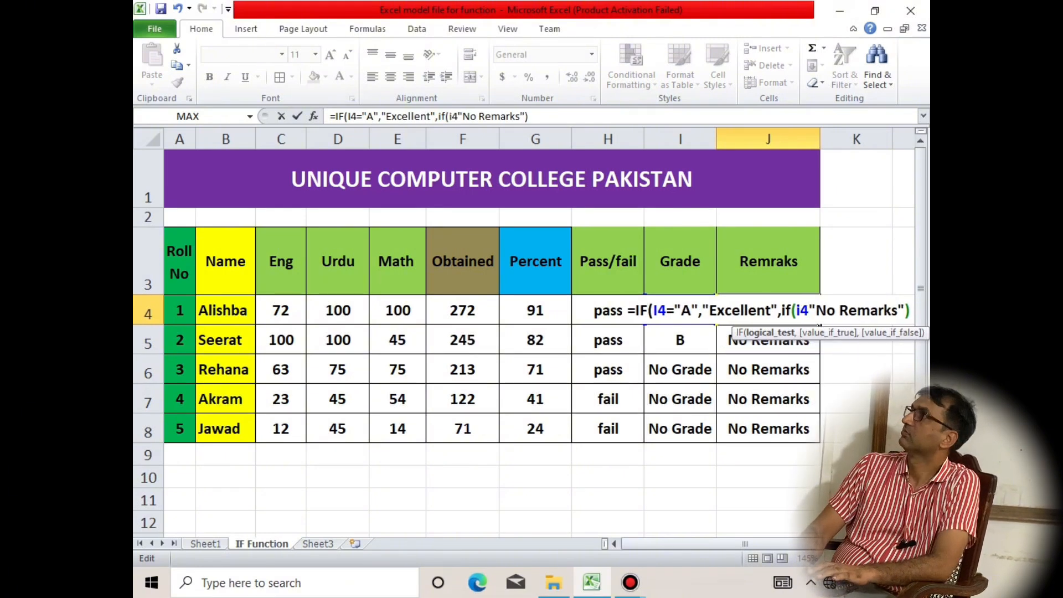
pyautogui.write('=')
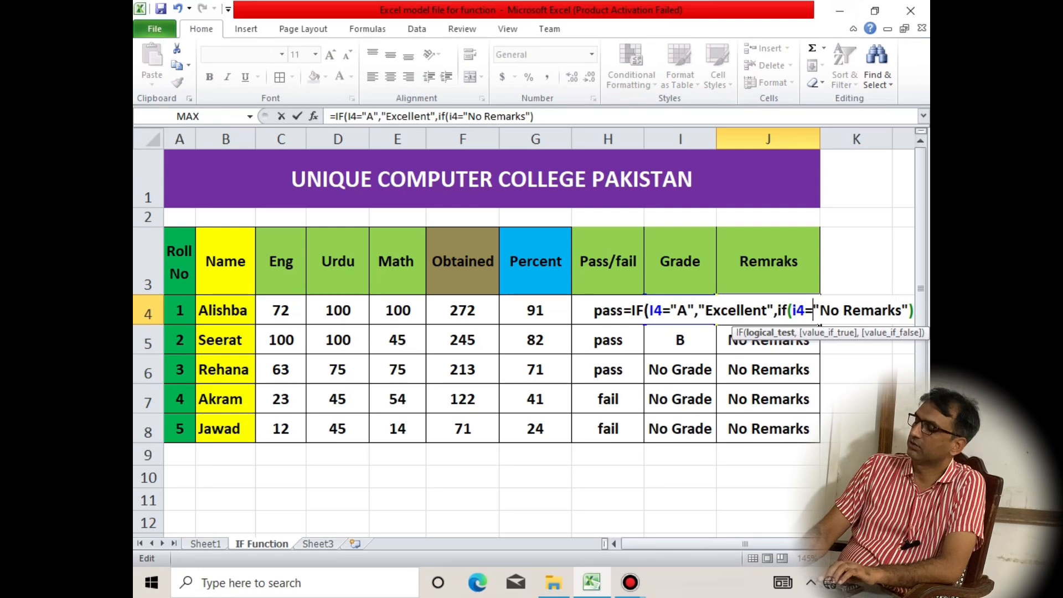
pyautogui.write('"')
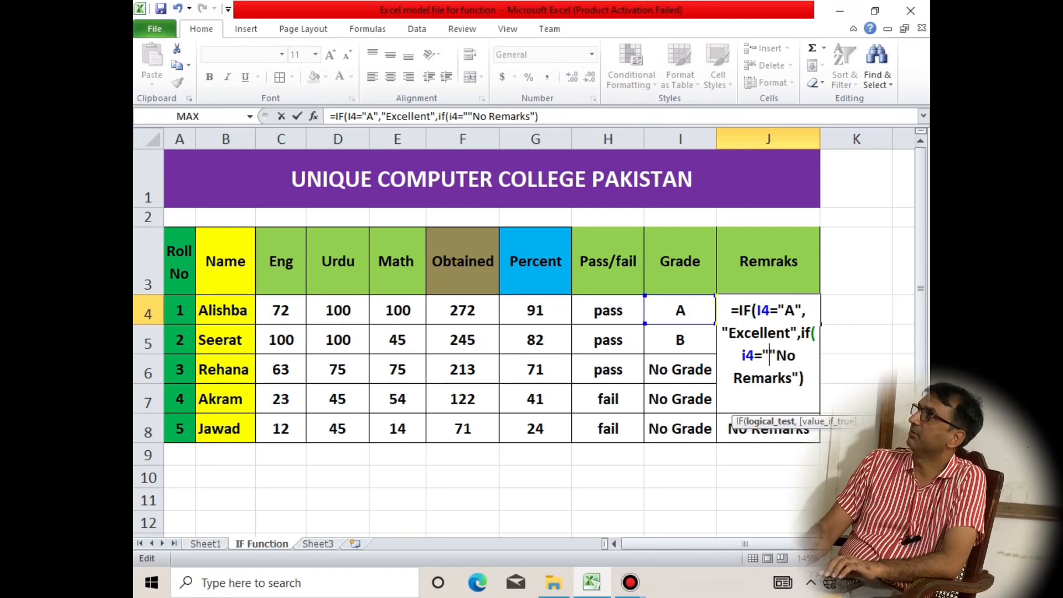
pyautogui.write('B"')
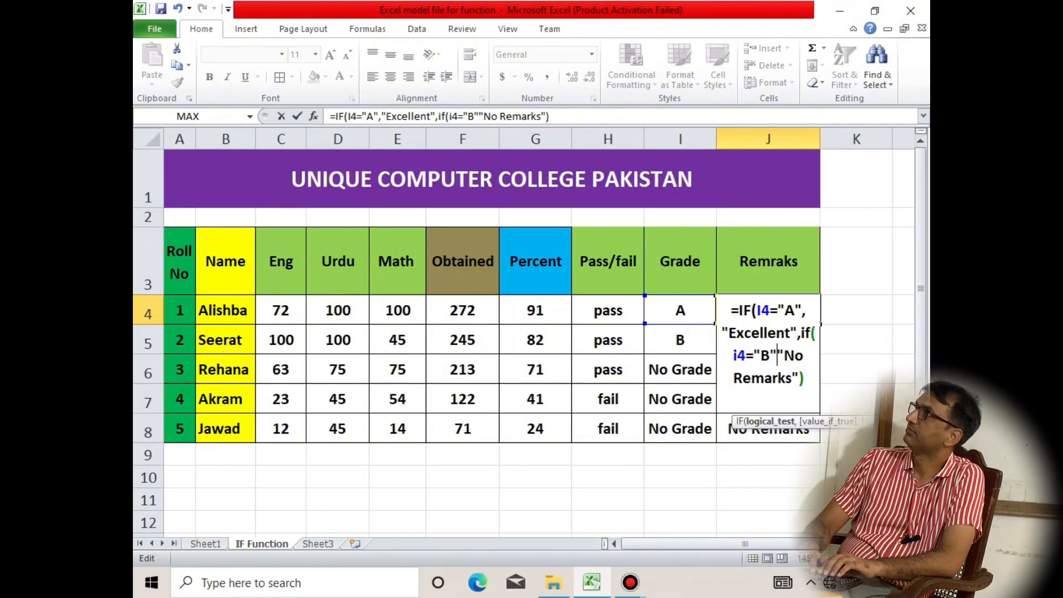
pyautogui.write(',')
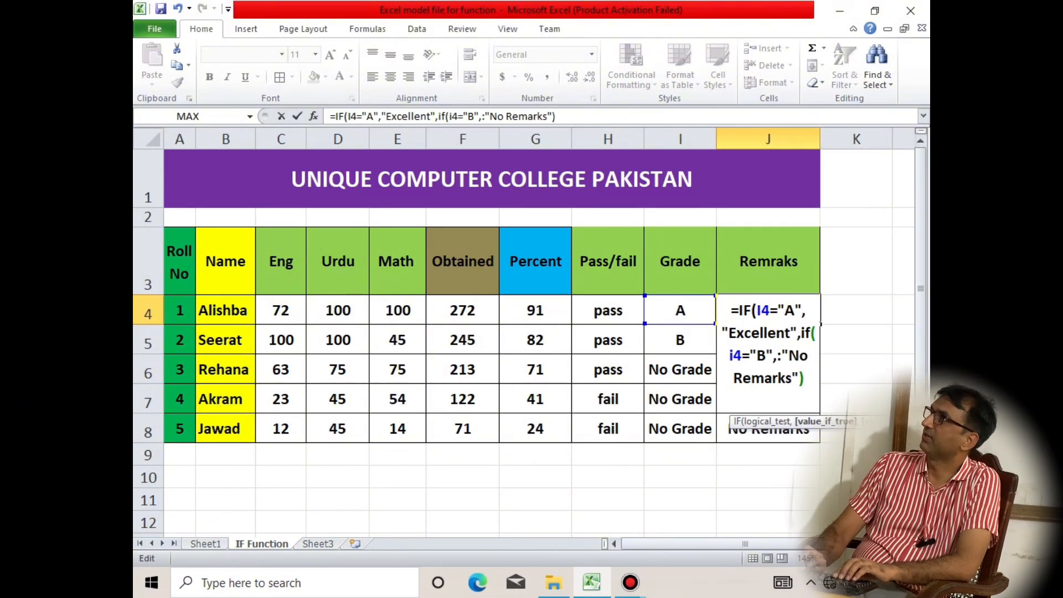
# - Complete J4's nested IF with "V Good" as its true value, so the formula reads =IF(I4="A","Excellent",if(i4="B","V Good","No Remarks"))
pyautogui.write('"G')
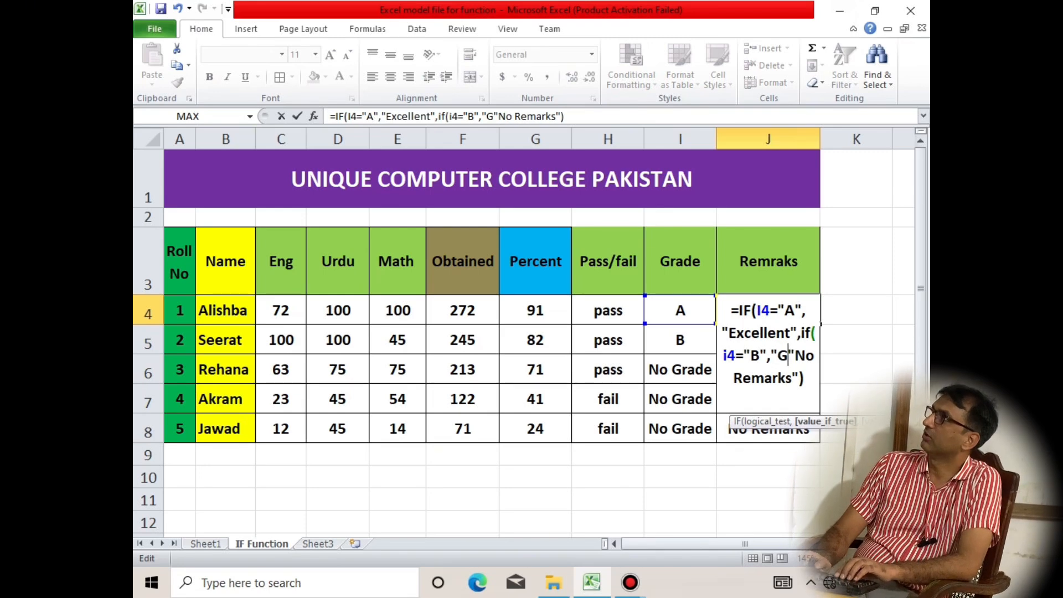
pyautogui.write('pp')
pyautogui.press('BackSpace')
pyautogui.press('BackSpace')
pyautogui.press('BackSpace')
pyautogui.write('V G')
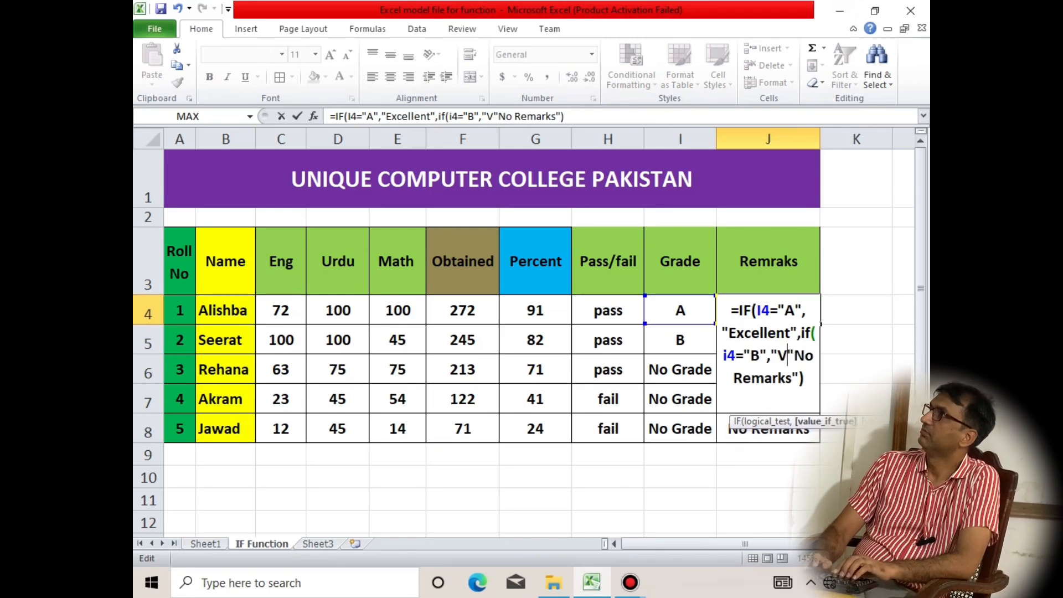
pyautogui.write('pp')
pyautogui.press('BackSpace')
pyautogui.press('BackSpace')
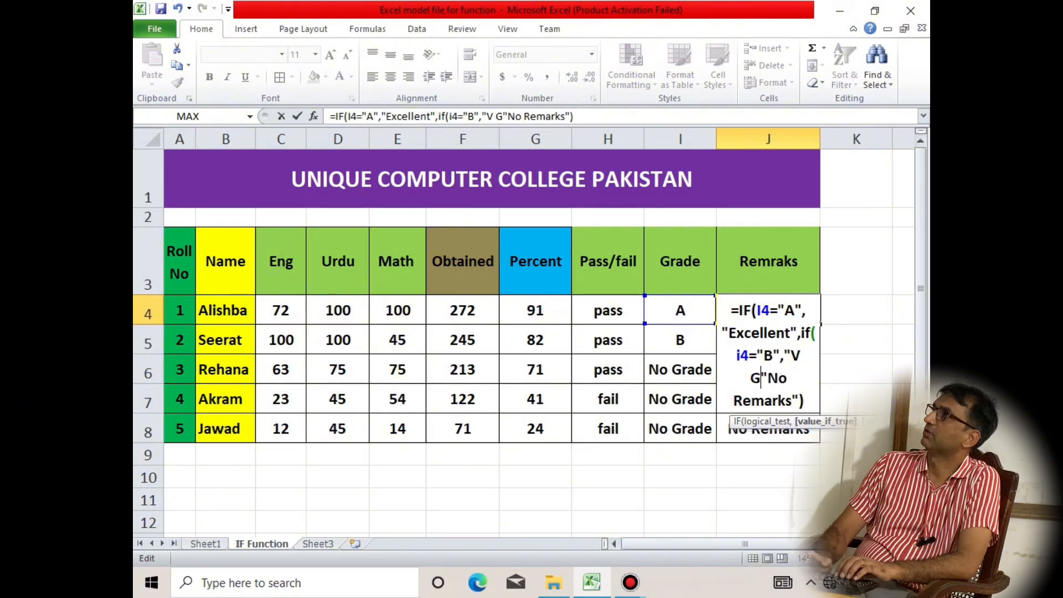
pyautogui.write('ood')
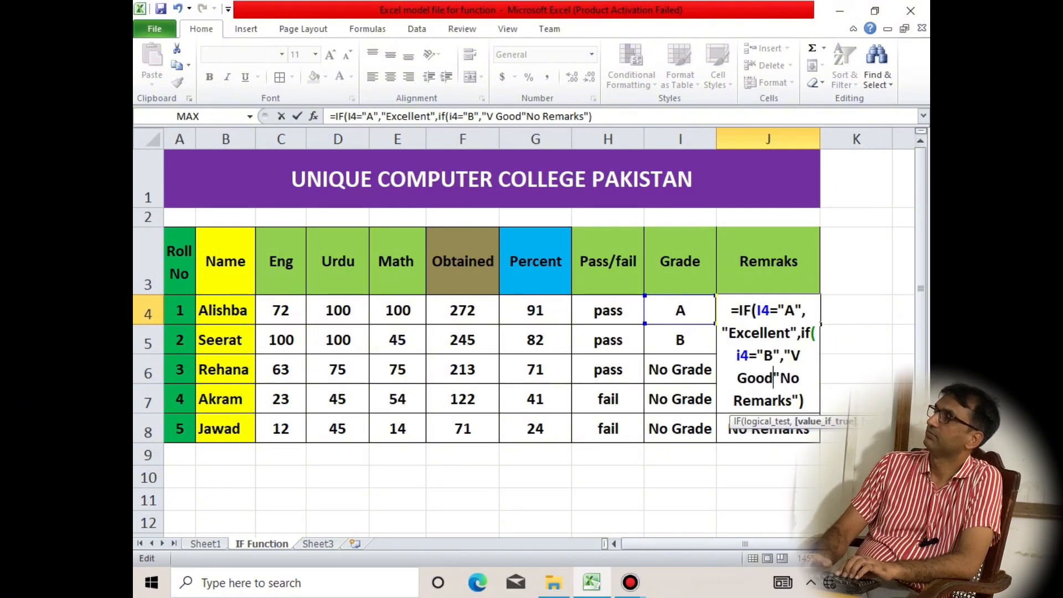
pyautogui.write('"')
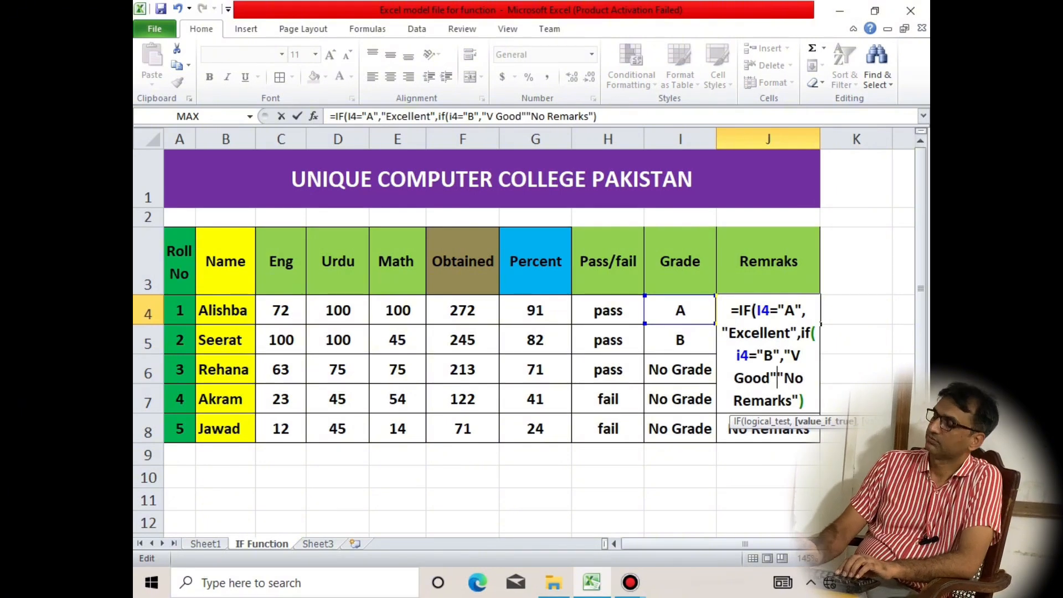
pyautogui.write('.')
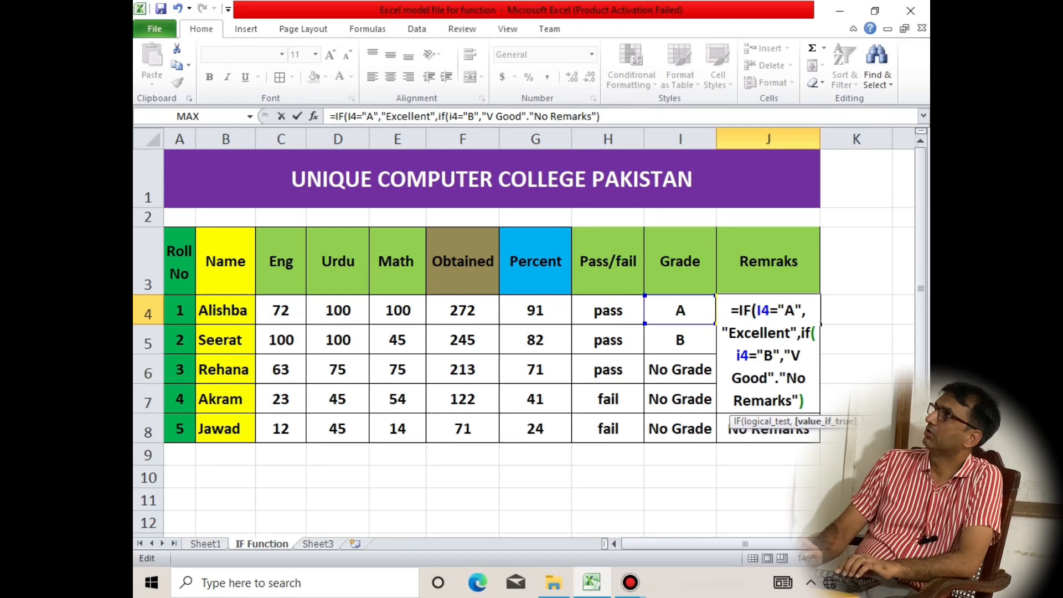
pyautogui.press('BackSpace')
pyautogui.write(',')
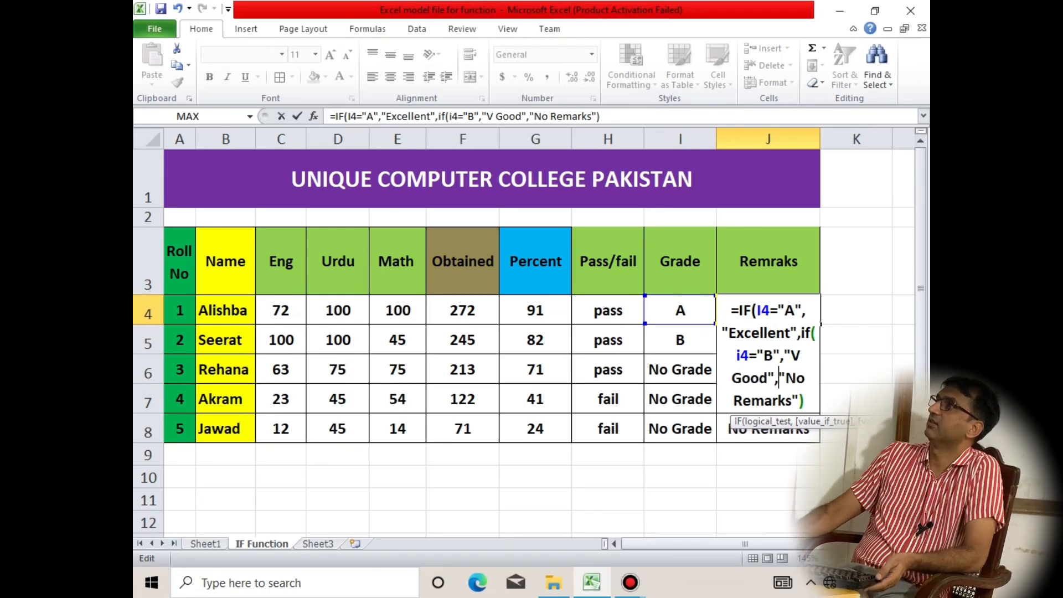
pyautogui.click(608, 116)
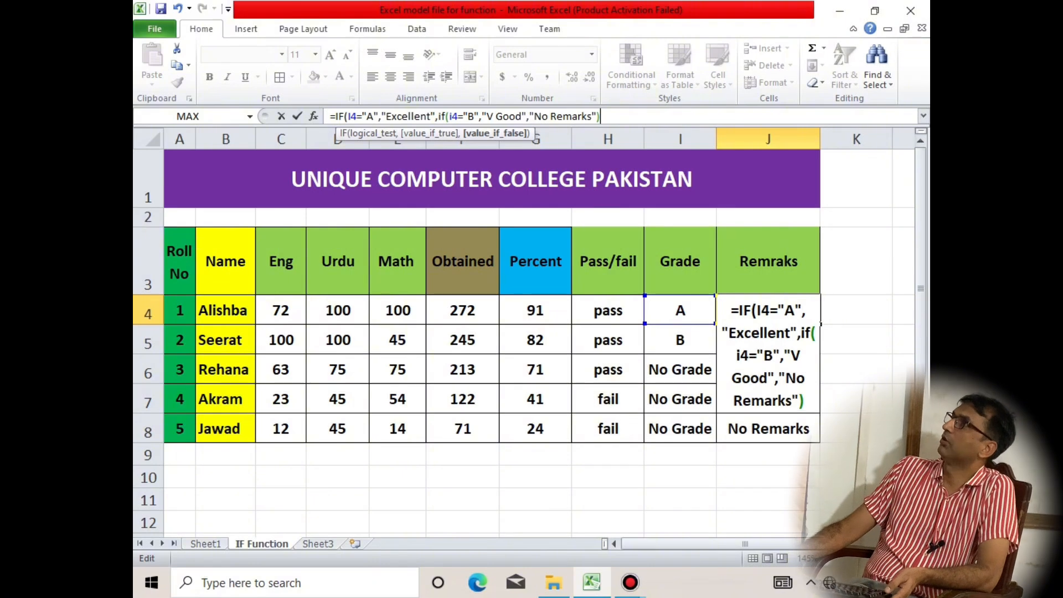
pyautogui.write(')')
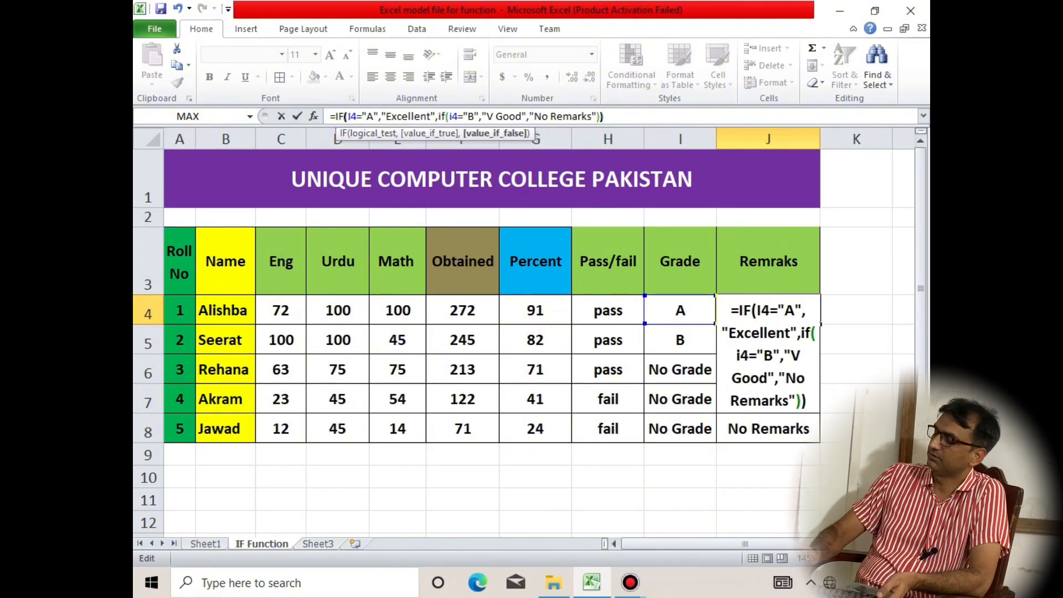
pyautogui.press('Return')
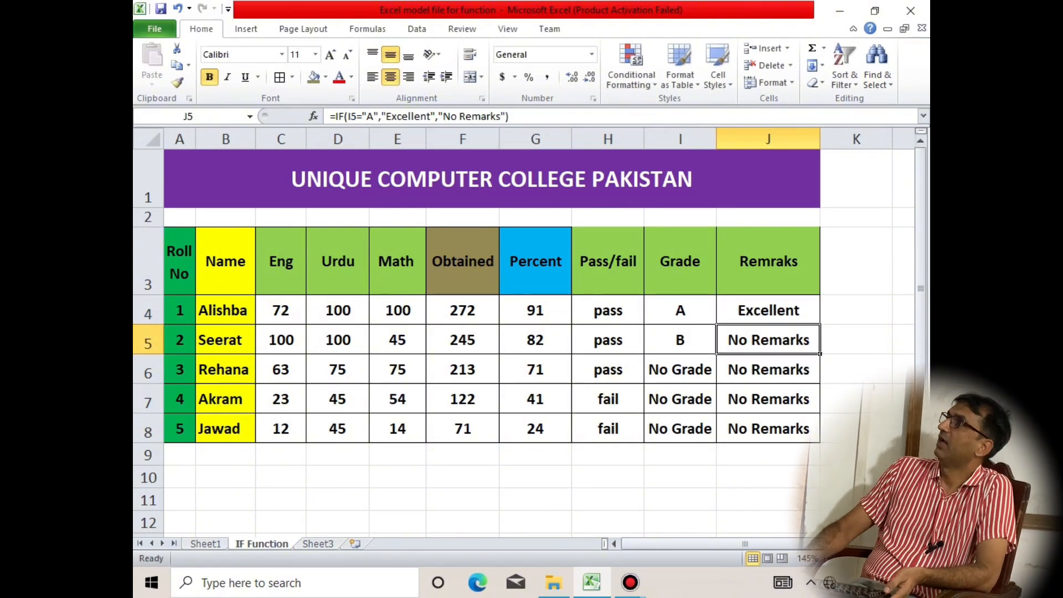
# - Fill the nested remarks formula from J4 down to J8 and check the second student's grade and remarks formulas
pyautogui.click(767, 310)
pyautogui.moveTo(820, 324); pyautogui.dragTo(817, 440)
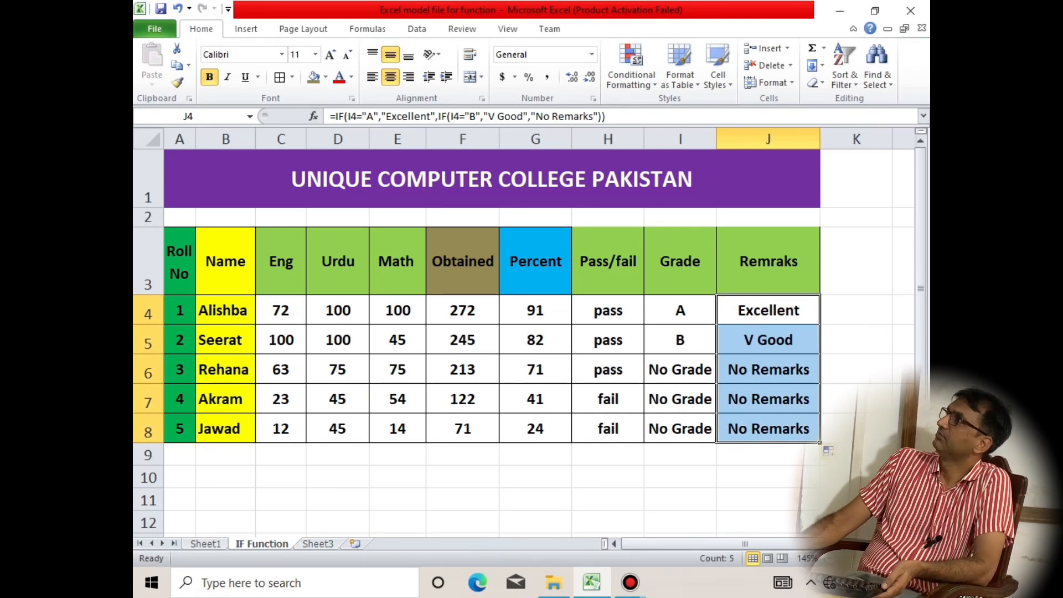
pyautogui.click(767, 310)
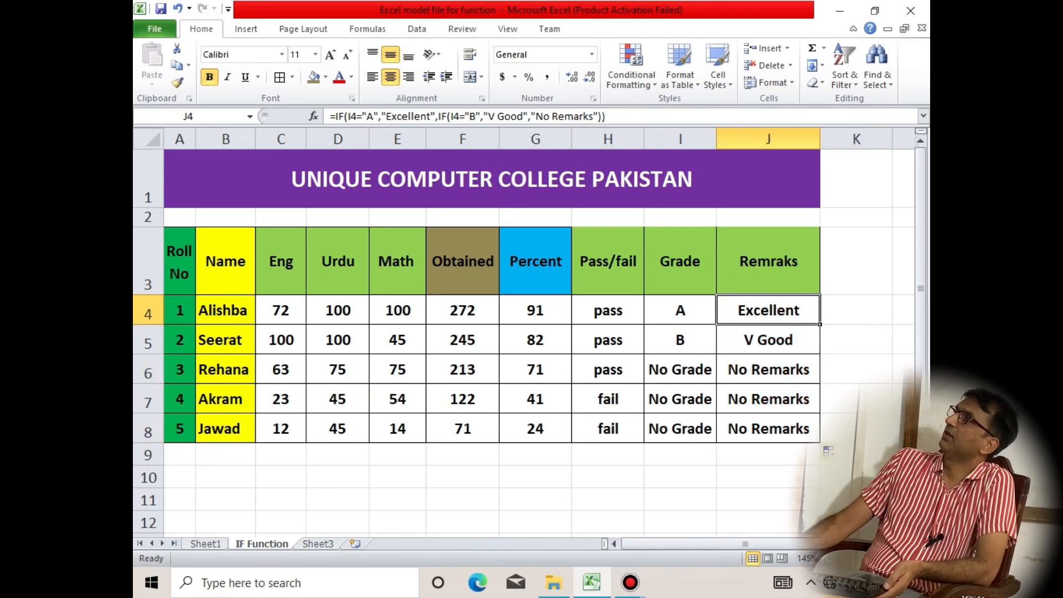
pyautogui.click(680, 339)
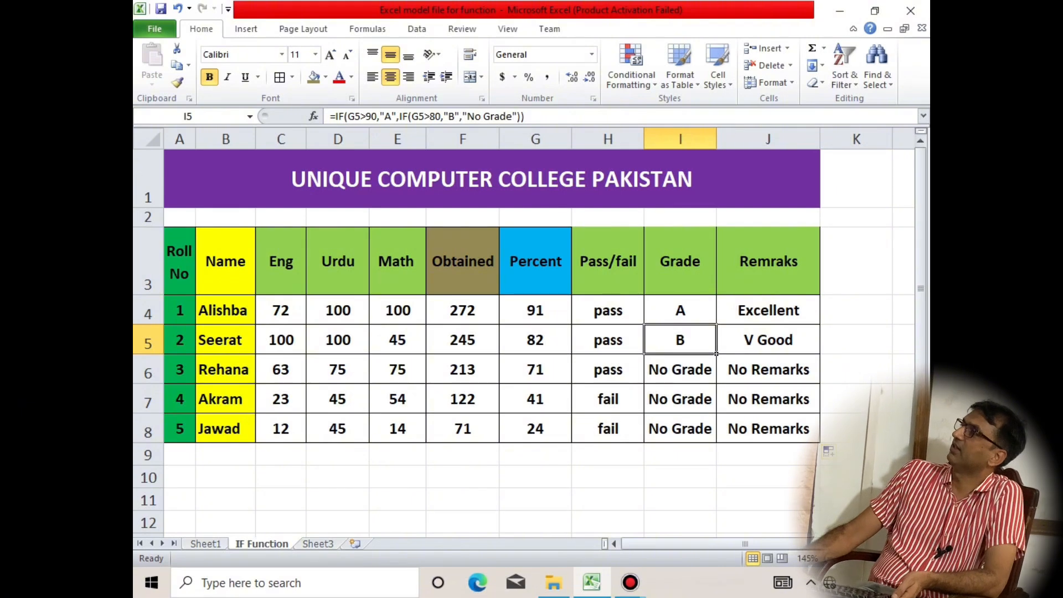
pyautogui.click(767, 340)
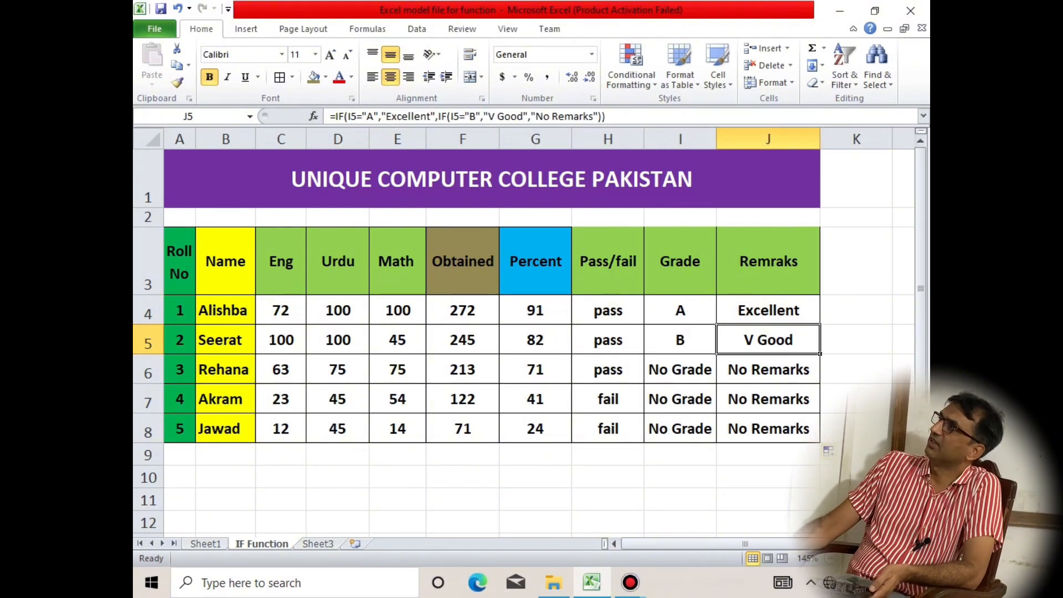
# - Set the fifth student's English mark in C8 and Math mark in E8 to 100
pyautogui.click(281, 429)
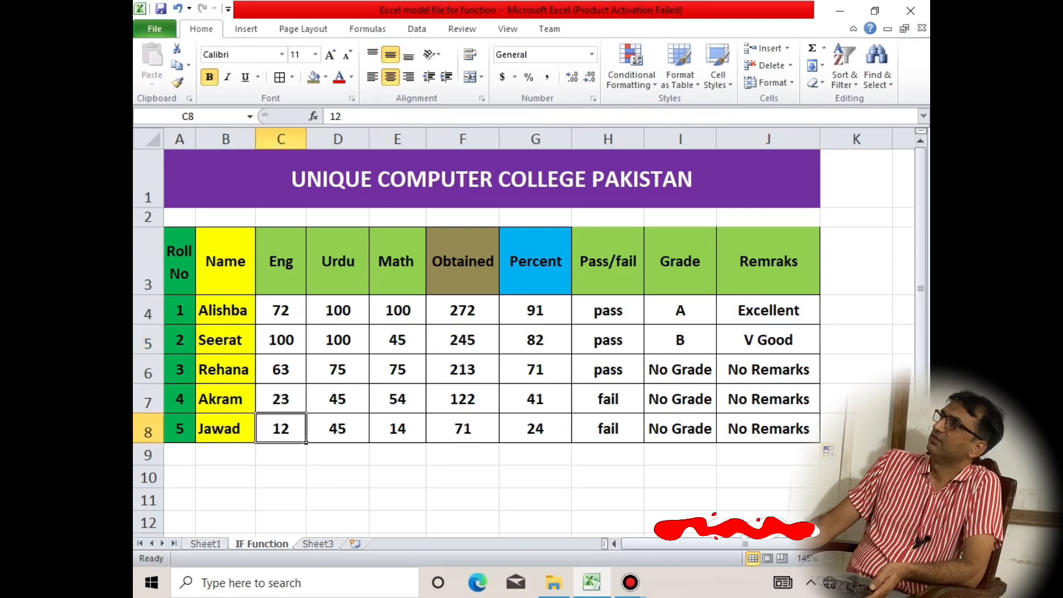
pyautogui.write('100')
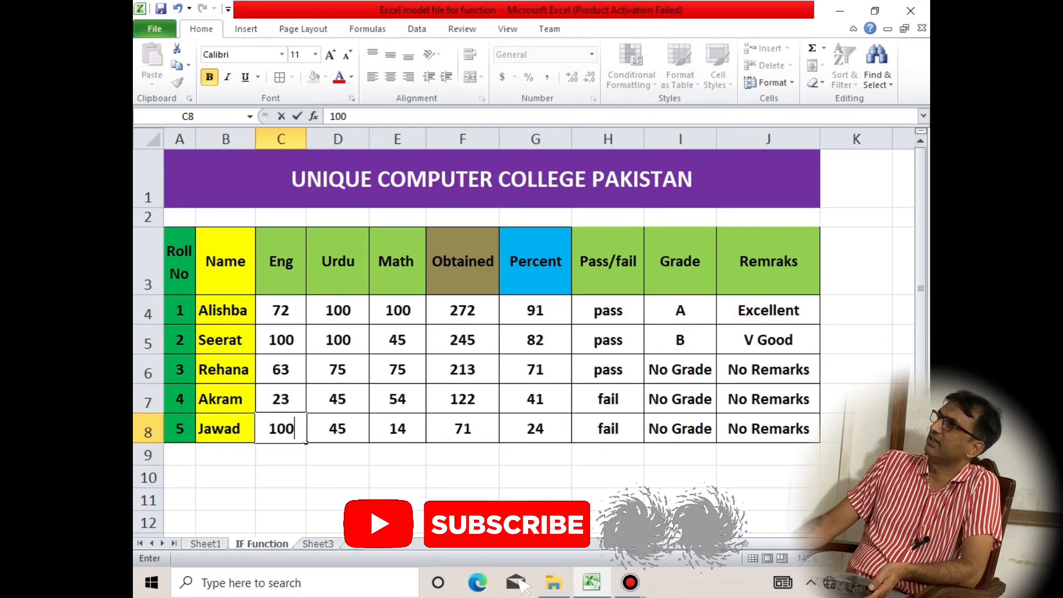
pyautogui.press('Return')
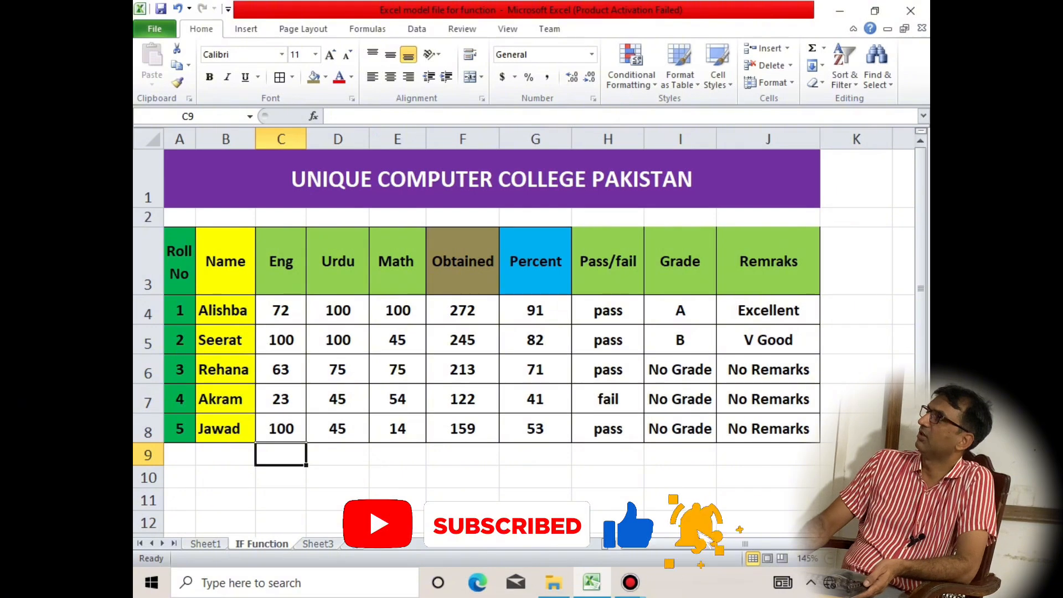
pyautogui.press('Up')
pyautogui.press('Right')
pyautogui.press('Right')
pyautogui.write('100')
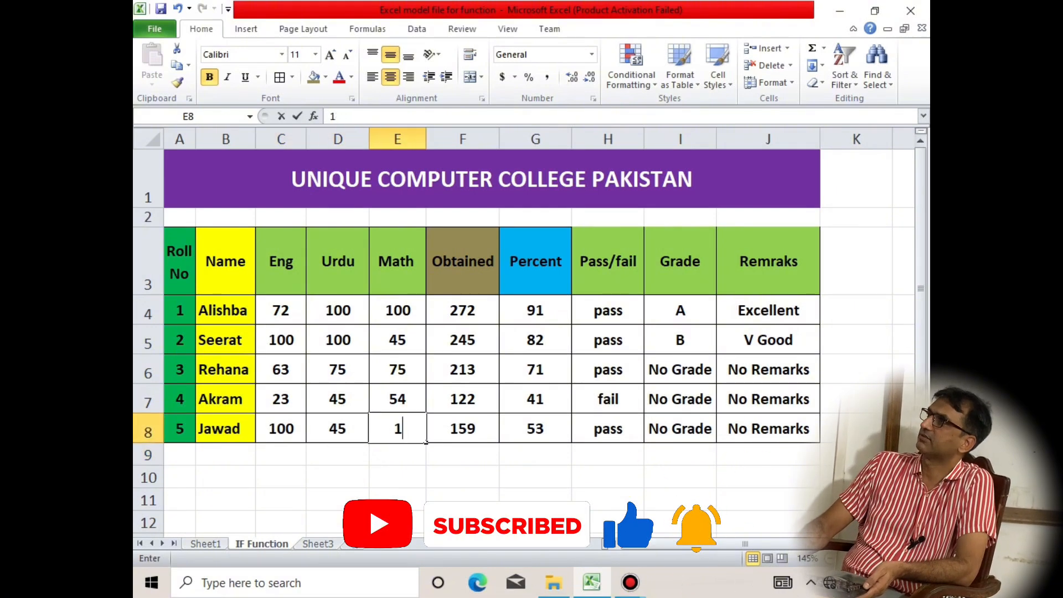
pyautogui.press('Return')
# - Examine the fifth student's recalculated results across row 8, from the obtained marks to the remarks
pyautogui.press('Up')
pyautogui.press('Right')
pyautogui.press('Right')
pyautogui.press('Right')
pyautogui.press('Right')
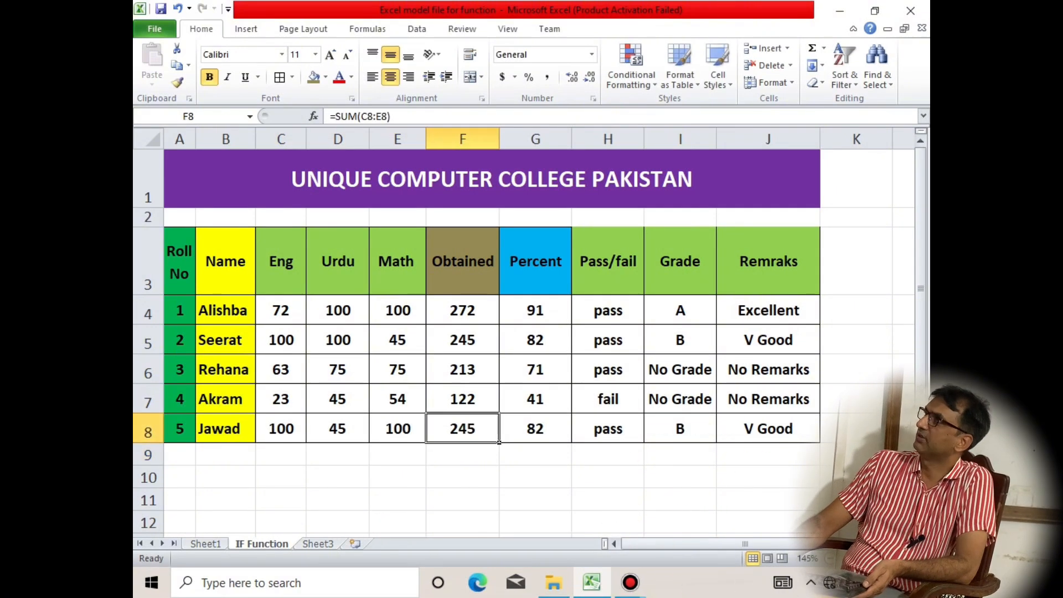
pyautogui.press('Left')
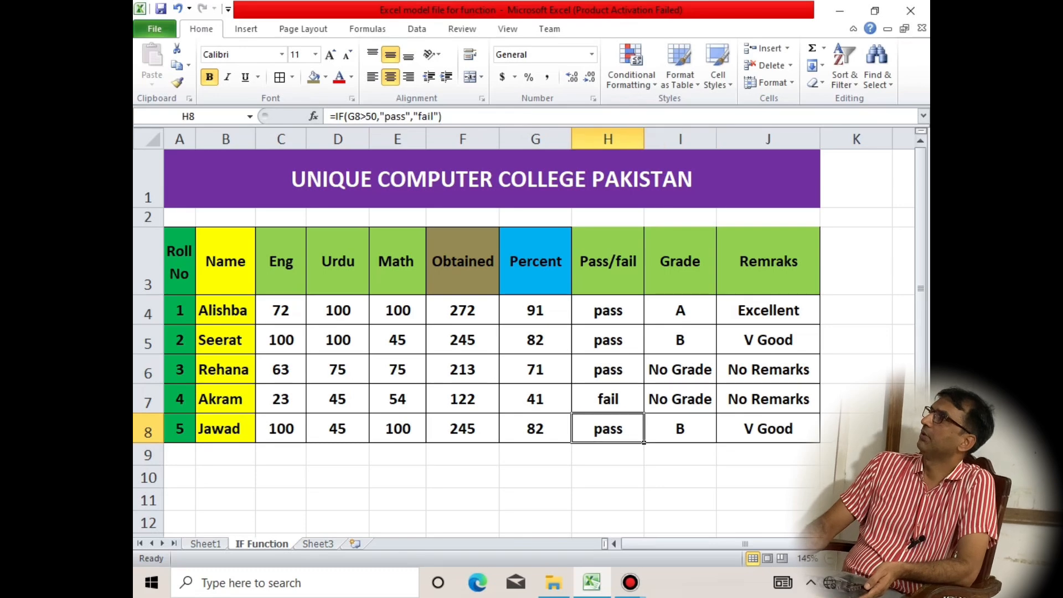
pyautogui.press('Right')
pyautogui.press('Right')
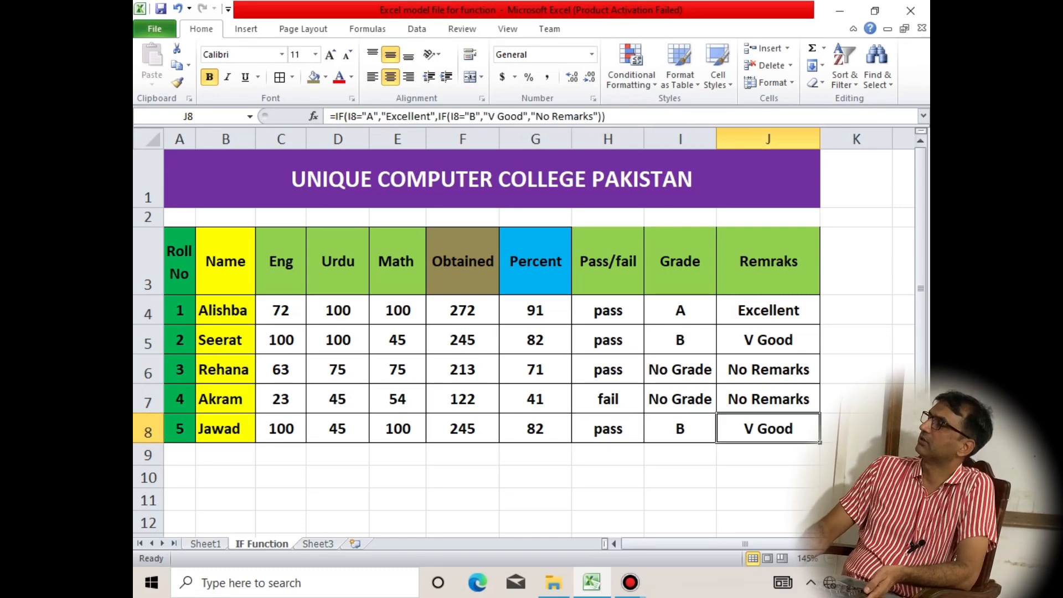
# - Set the fifth student's Urdu mark in D8 to 80
pyautogui.press('Left')
pyautogui.press('Left')
pyautogui.press('Left')
pyautogui.press('Left')
pyautogui.press('Left')
pyautogui.press('Left')
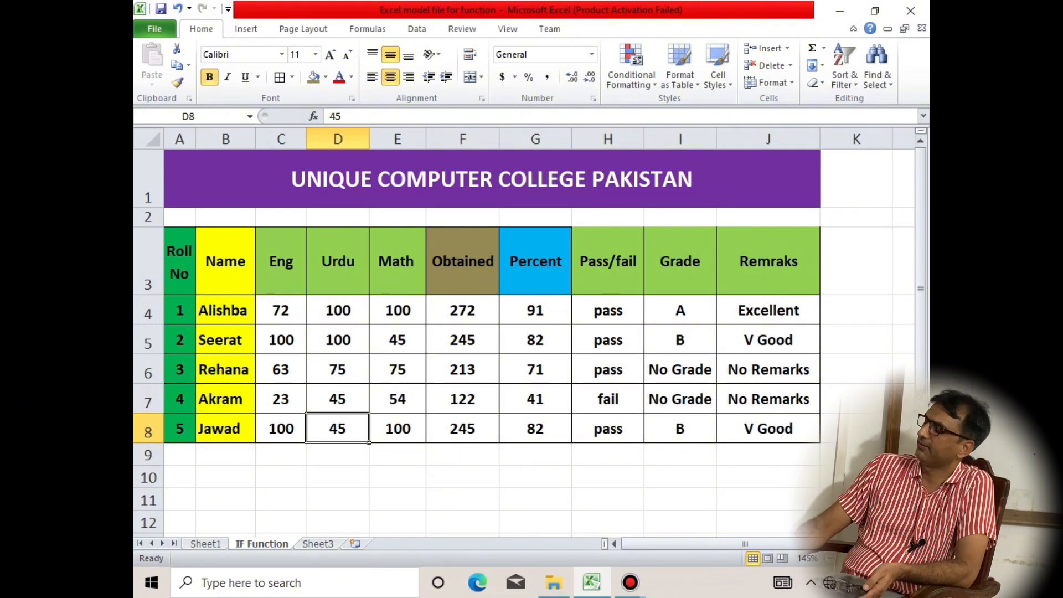
pyautogui.write('80')
pyautogui.press('Return')
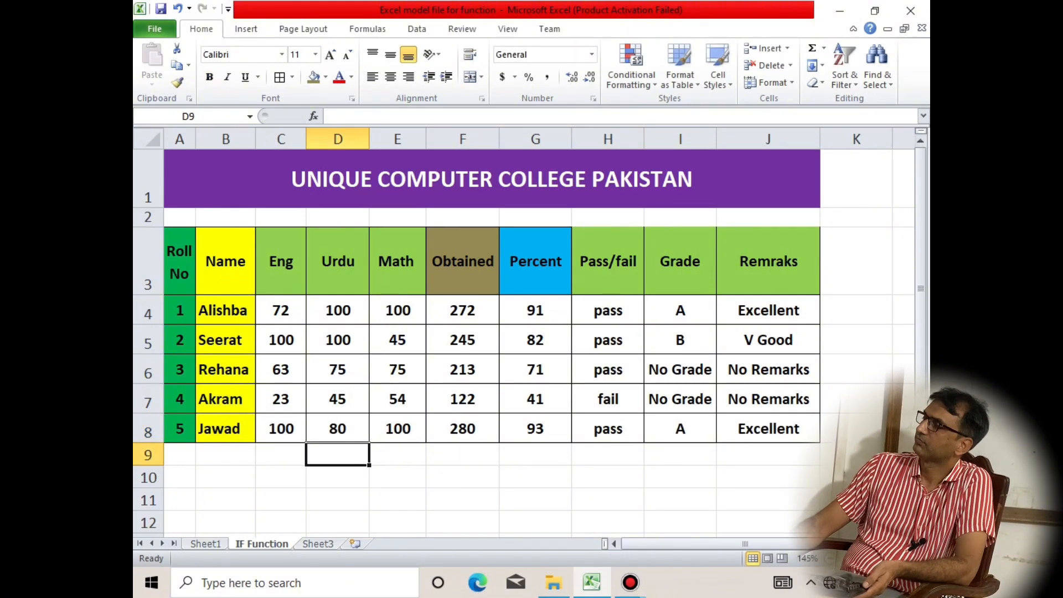
# - Change the fifth student's Urdu mark in D8 to 40
pyautogui.press('Up')
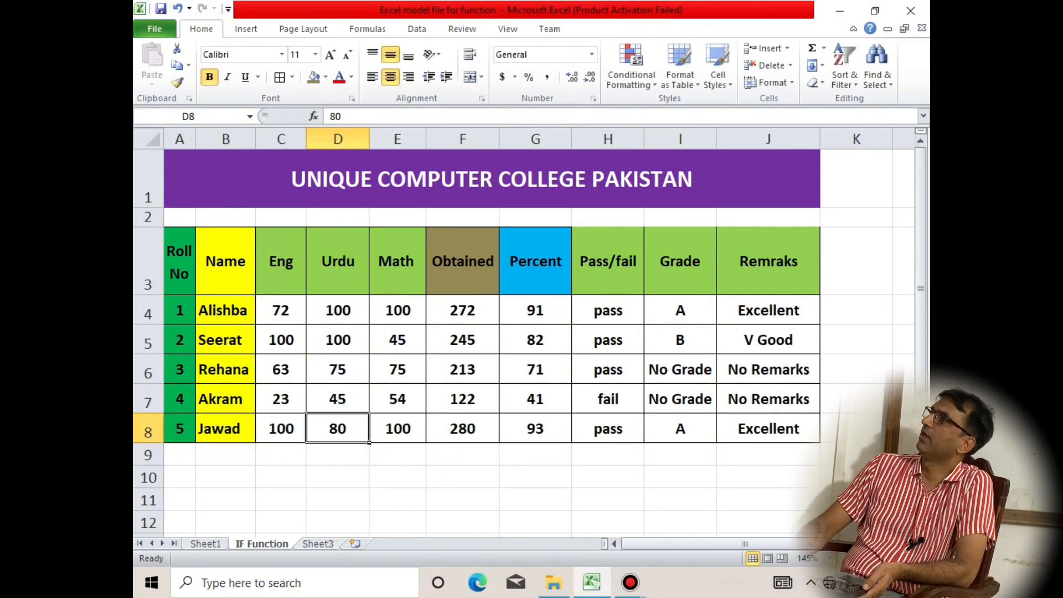
pyautogui.write('40')
pyautogui.press('Return')
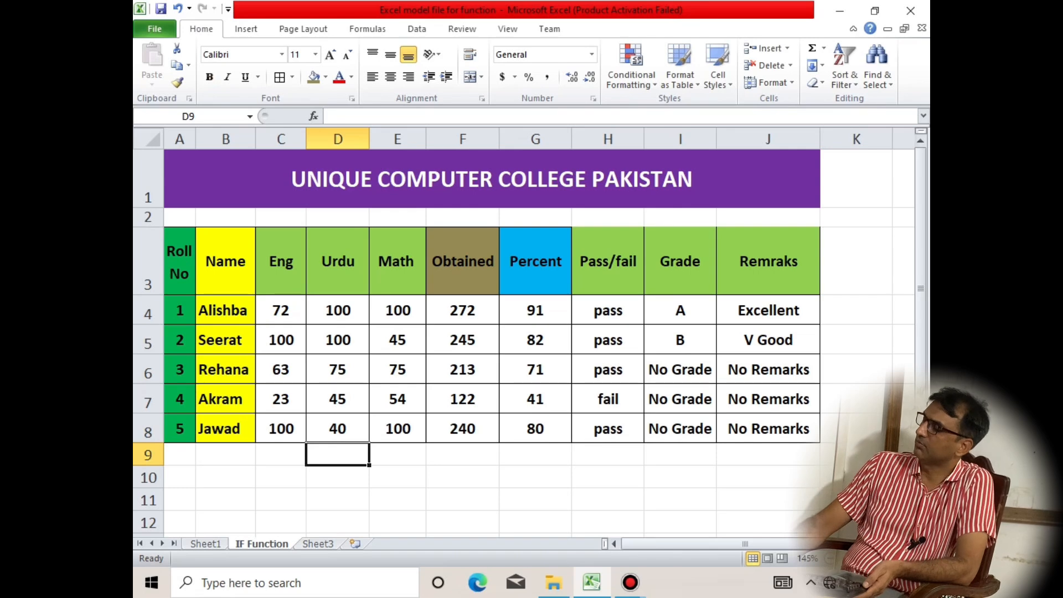
# - Examine the fifth student's pass/fail, grade, remarks and percent formulas in row 8
pyautogui.press('Up')
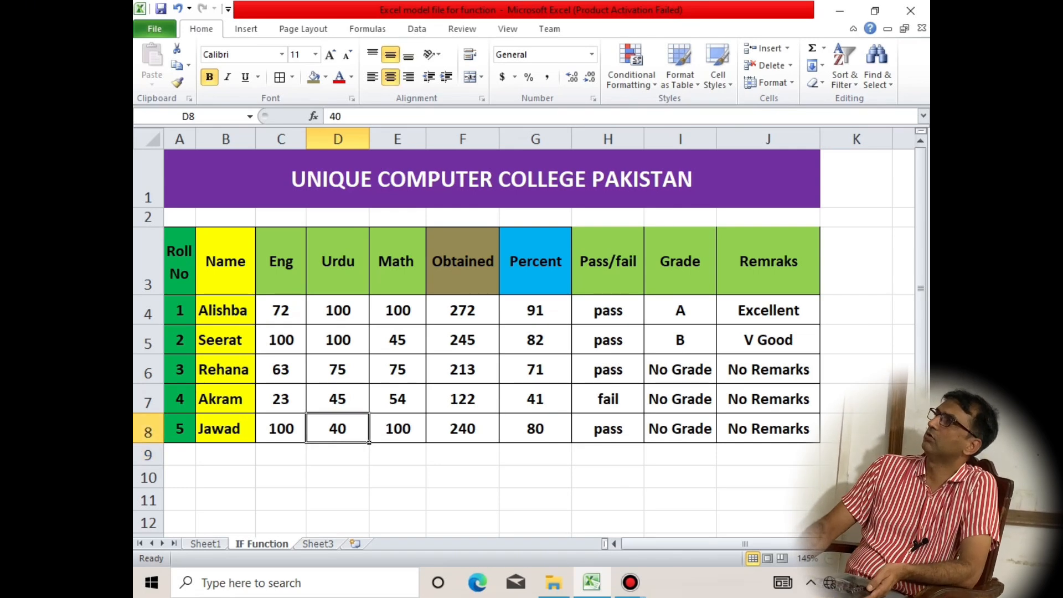
pyautogui.press('Right')
pyautogui.press('Right')
pyautogui.press('Right')
pyautogui.press('Right')
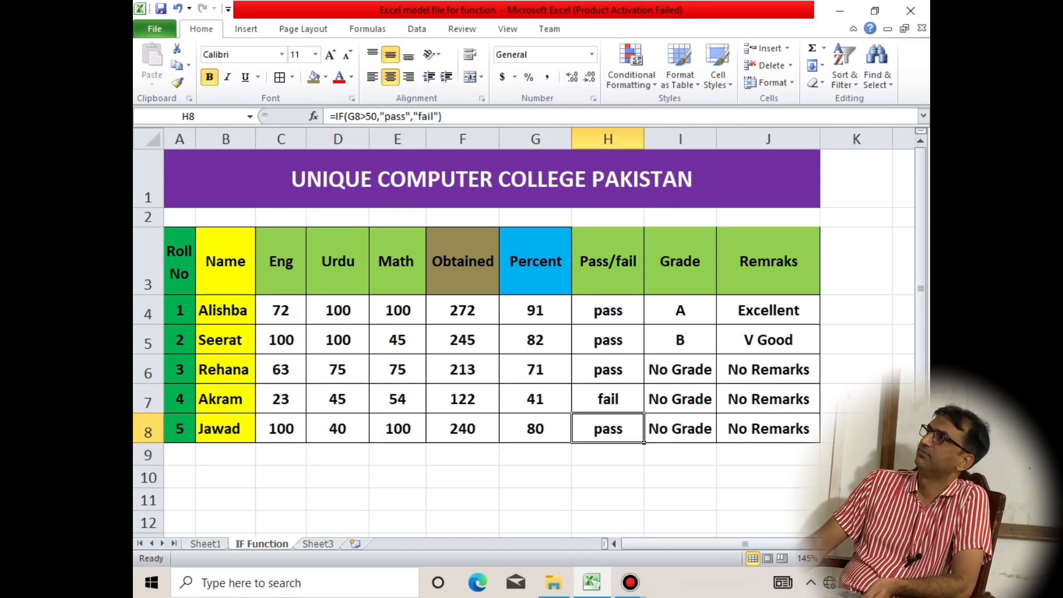
pyautogui.press('Right')
pyautogui.press('Right')
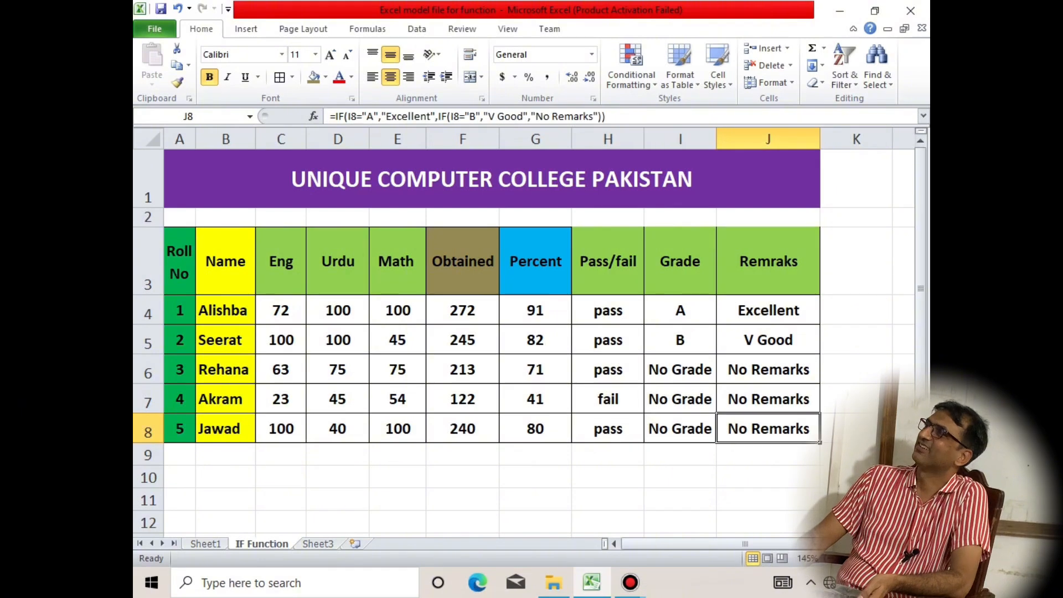
pyautogui.press('Left')
pyautogui.press('Left')
pyautogui.press('Left')
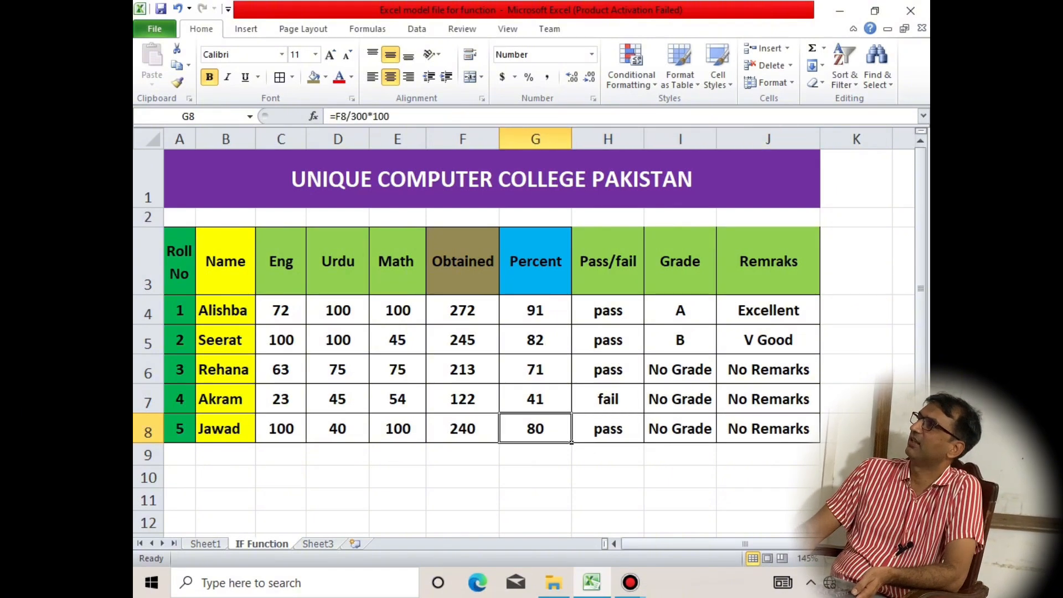
# - Set the fifth student's Urdu mark in D8 to 41
pyautogui.press('Left')
pyautogui.press('Left')
pyautogui.press('Left')
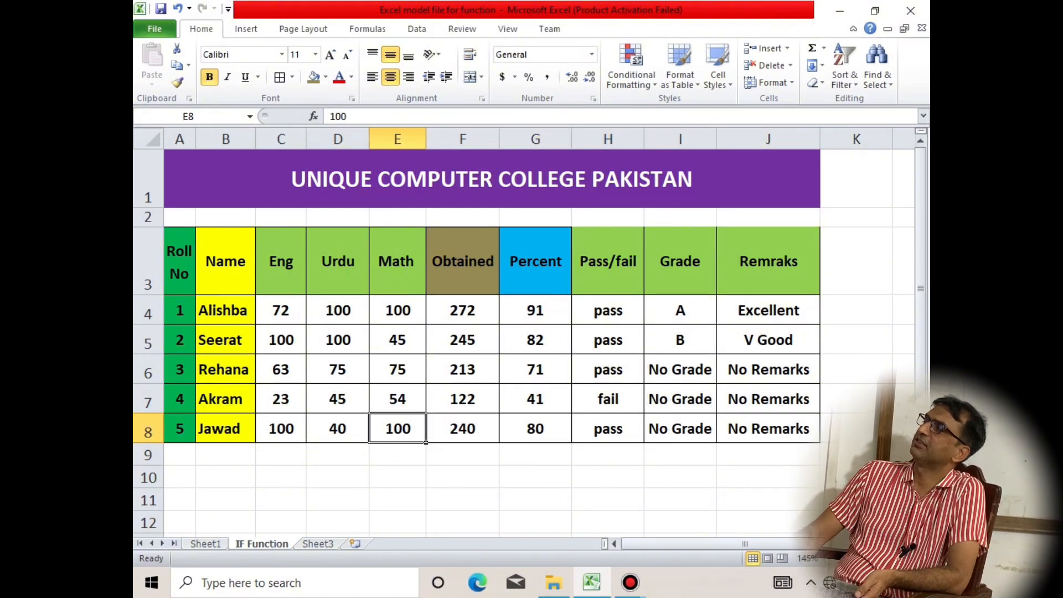
pyautogui.write('41')
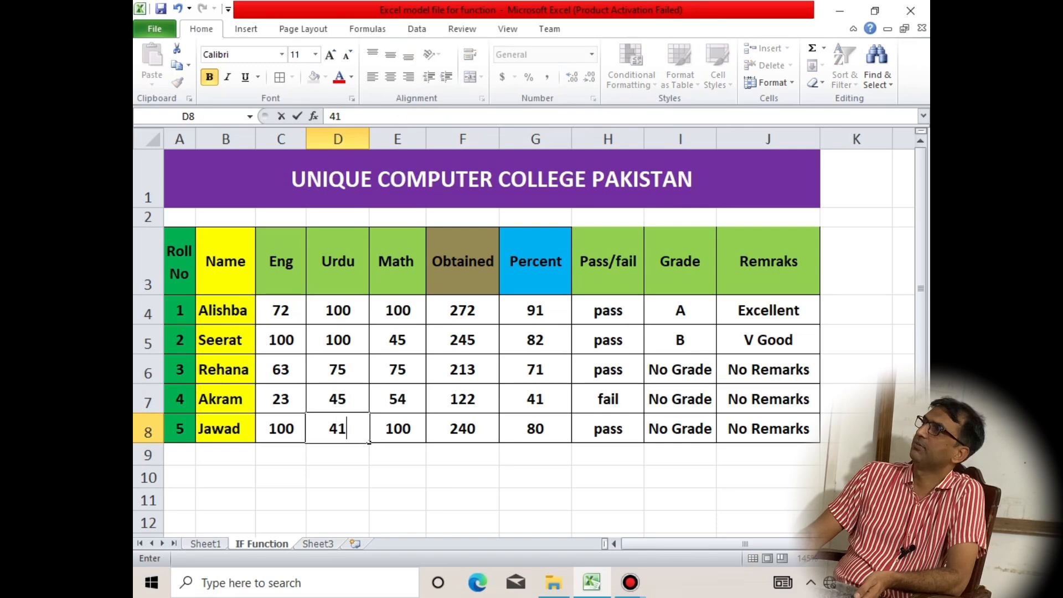
pyautogui.press('Return')
# - Check how the fifth student's obtained marks, percent, grade and remarks in row 8 respond to the new Urdu mark
pyautogui.press('Up')
pyautogui.press('Right')
pyautogui.press('Right')
pyautogui.press('Right')
pyautogui.press('Right')
pyautogui.press('Right')
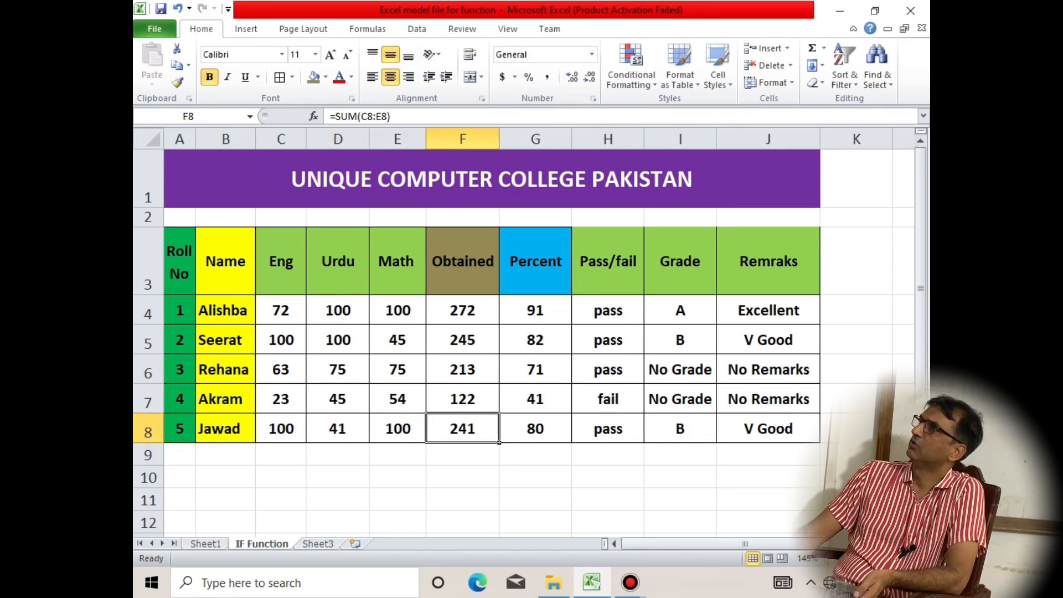
pyautogui.press('Right')
# - Copy the full text of the first student's pass/fail formula =IF(G4>50,"pass","fail") from cell H4
pyautogui.press('Up')
pyautogui.press('Up')
pyautogui.press('Up')
pyautogui.press('Up')
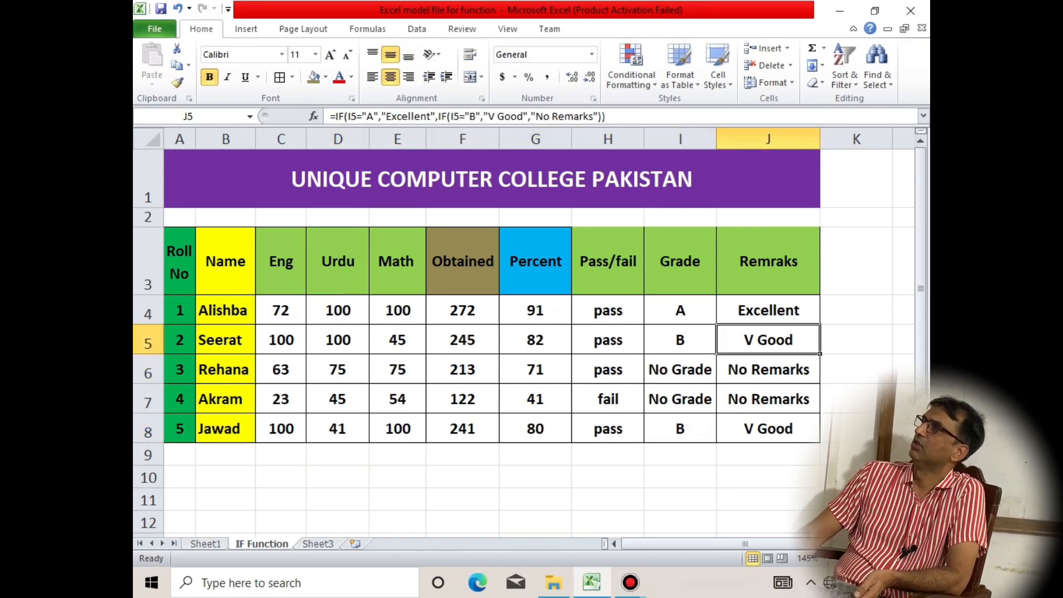
pyautogui.press('Left')
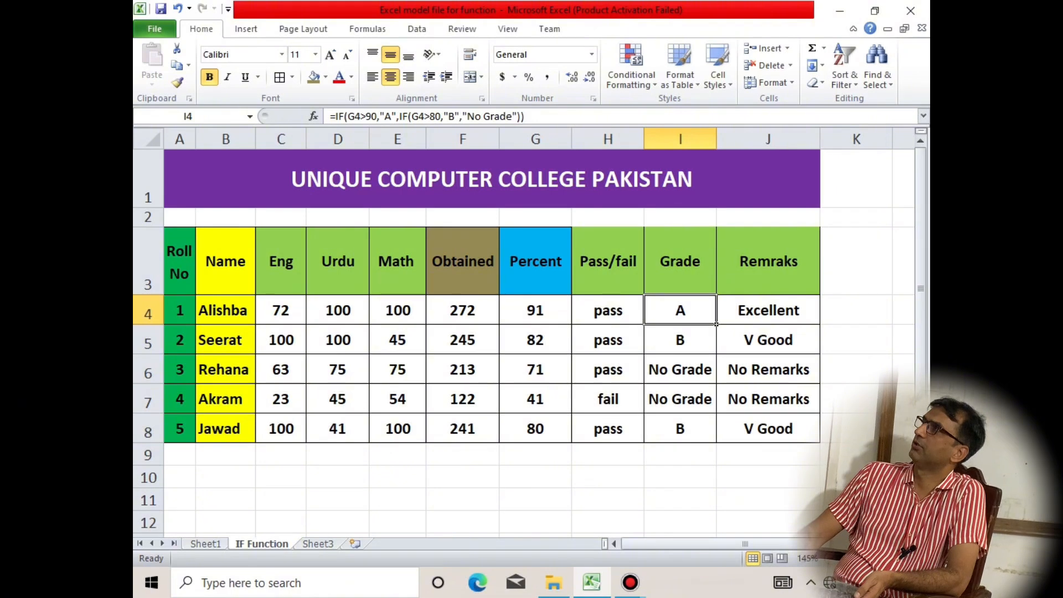
pyautogui.press('Left')
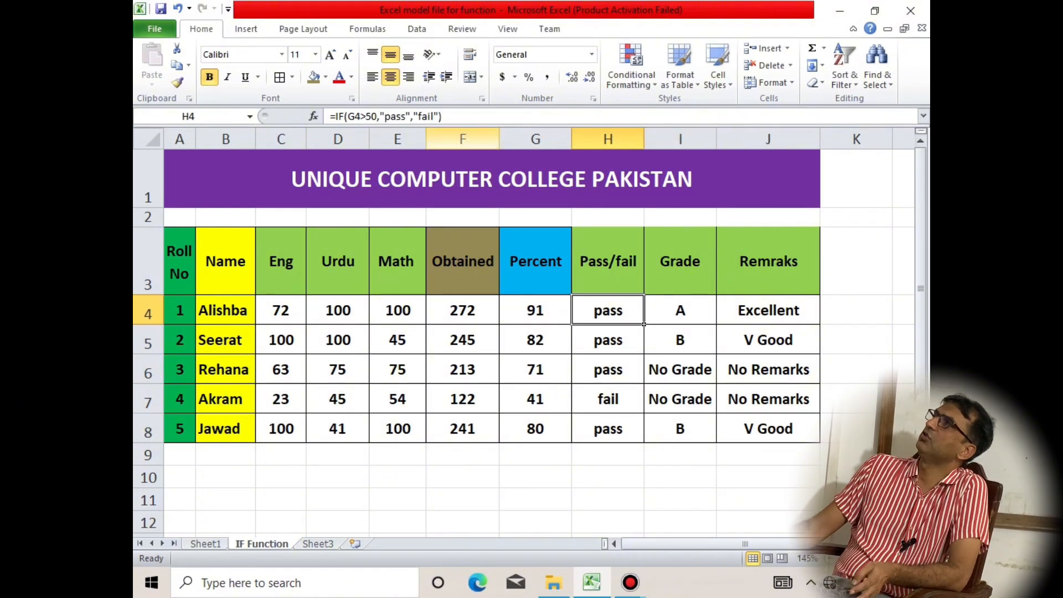
pyautogui.press('F2')
pyautogui.hotkey('shift', 'Home')
pyautogui.hotkey('ctrl', 'c')
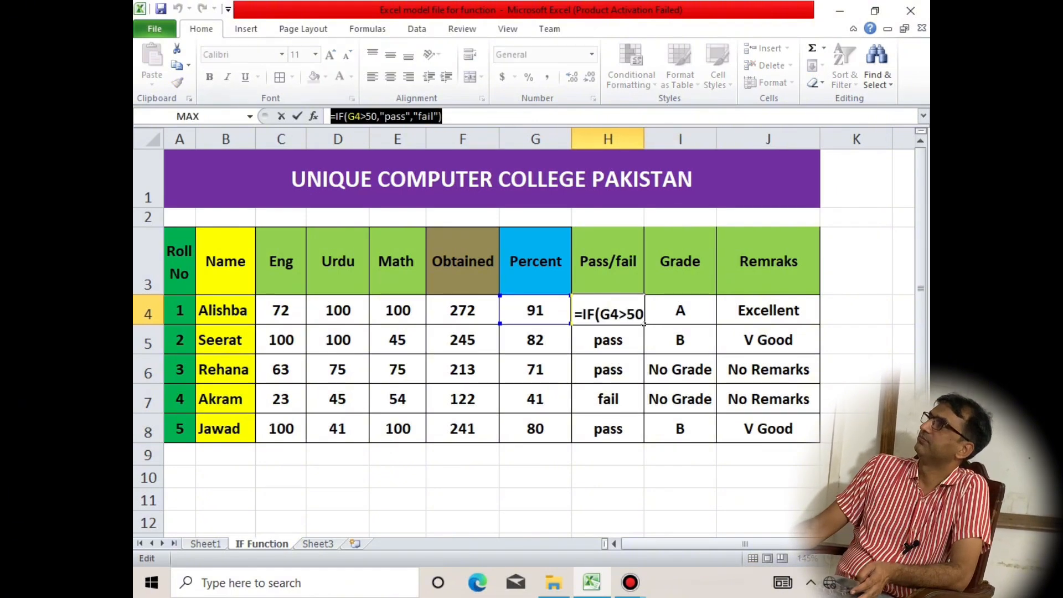
# - Launch Microsoft Word by running winword and dismiss the Office Activation Wizard to reach the blank document
pyautogui.press('super+r')
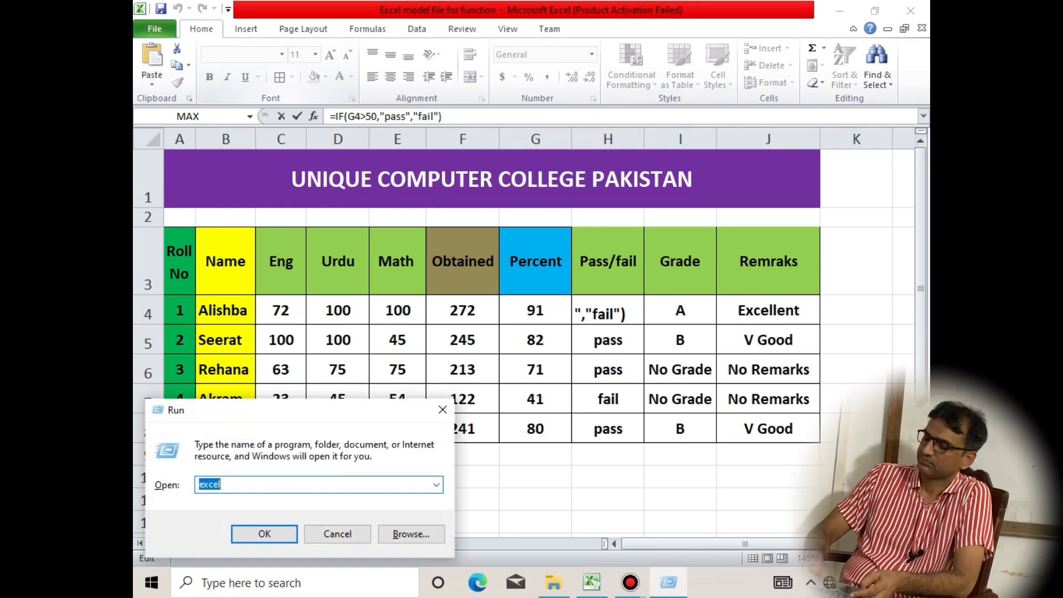
pyautogui.press('BackSpace')
pyautogui.write('w')
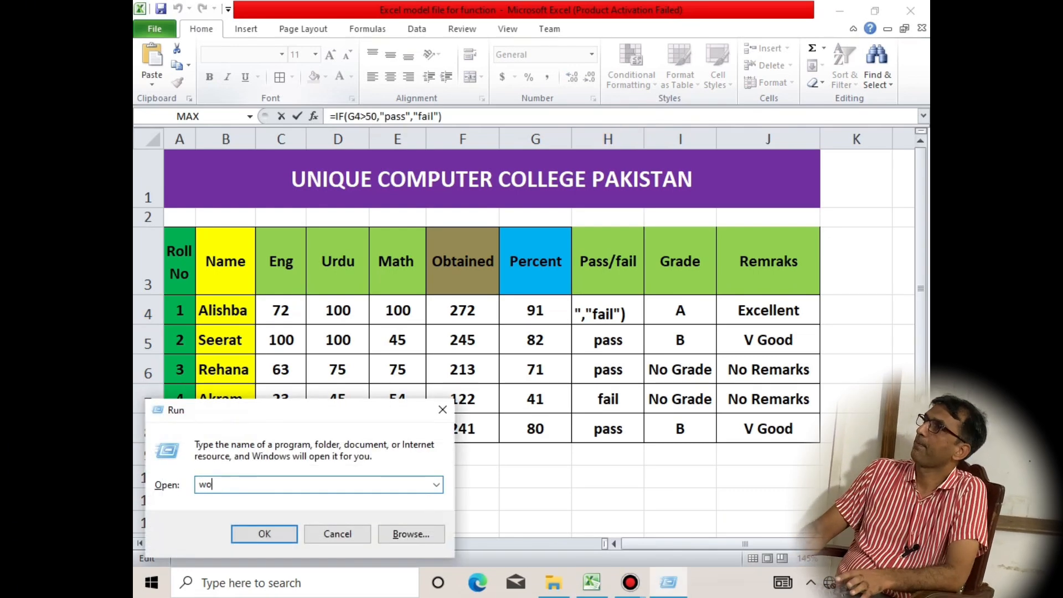
pyautogui.press('BackSpace')
pyautogui.write('winword')
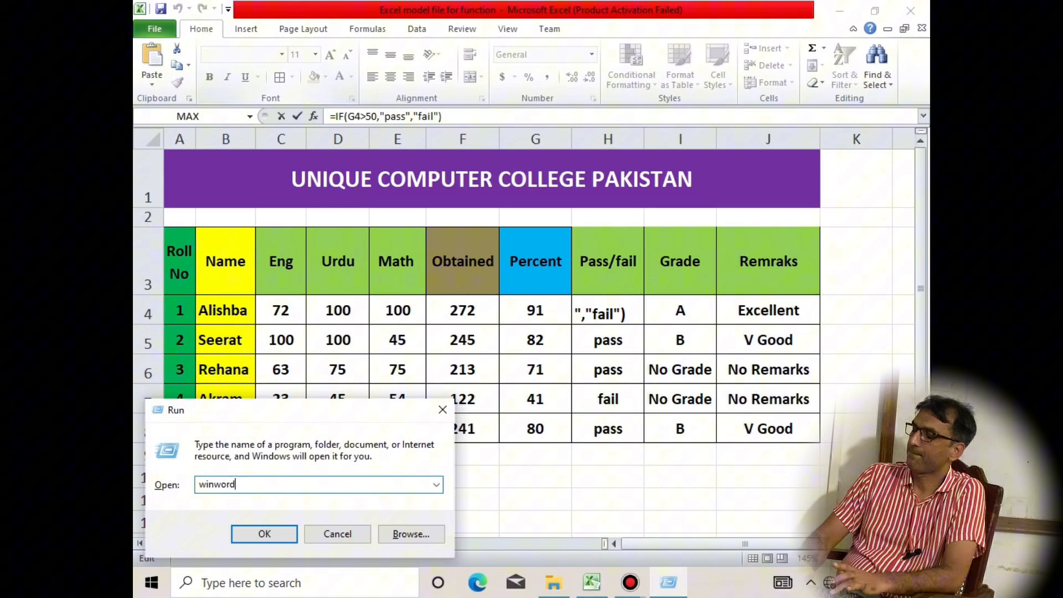
pyautogui.press('Return')
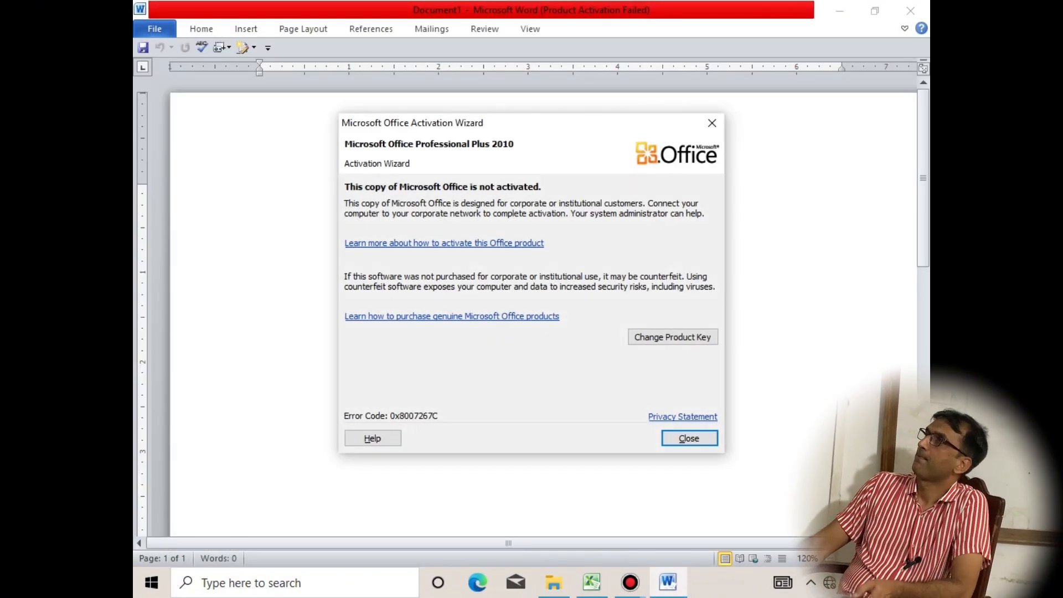
pyautogui.press('Return')
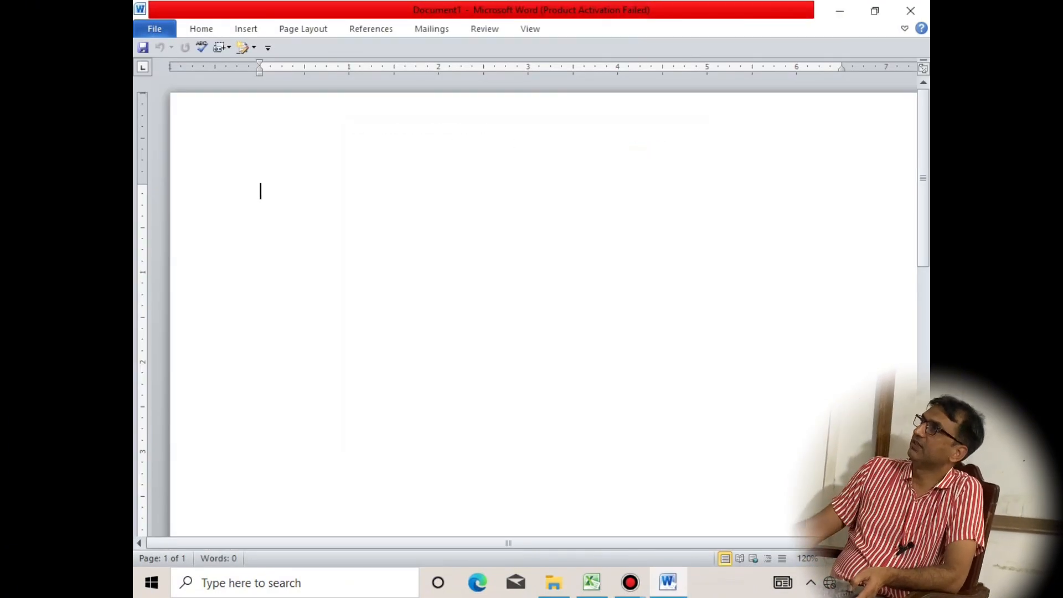
# - Paste the copied pass/fail formula into the blank document and enlarge its text until it spans most of the line
pyautogui.hotkey('ctrl', 'v')
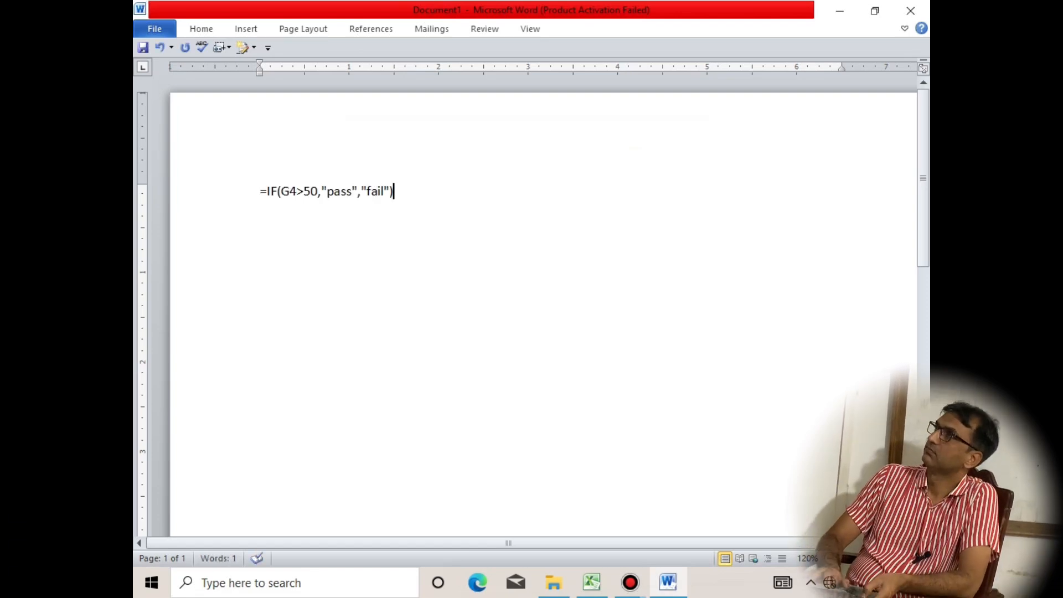
pyautogui.hotkey('ctrl', 'a')
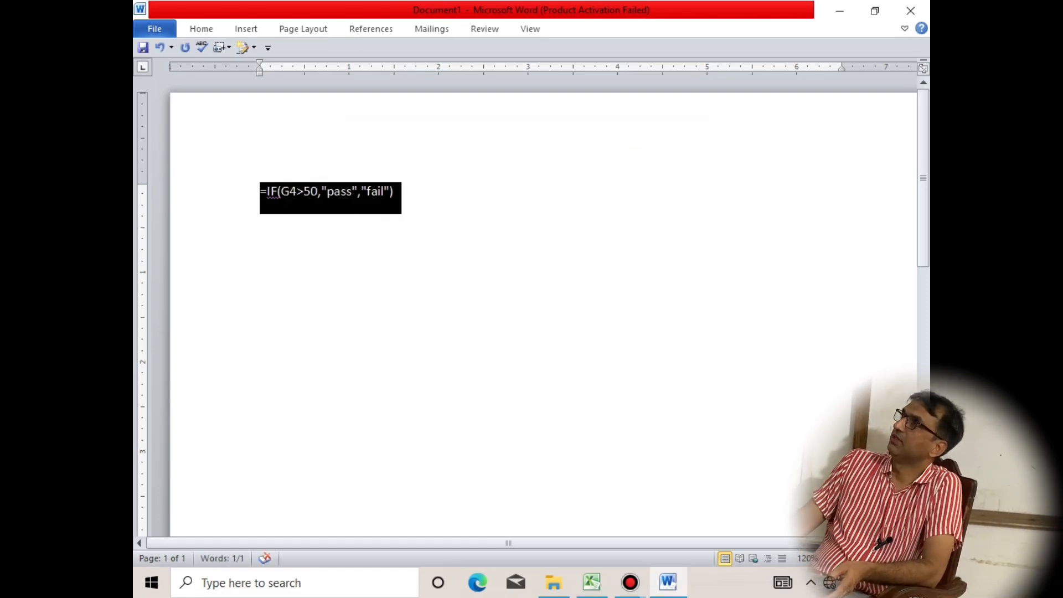
pyautogui.hotkey('ctrl', 'shift', '.')
pyautogui.hotkey('ctrl', 'shift', '.')
pyautogui.hotkey('ctrl', 'shift', '.')
pyautogui.hotkey('ctrl', 'shift', '.')
pyautogui.hotkey('ctrl', 'shift', '.')
pyautogui.hotkey('ctrl', 'shift', '.')
pyautogui.hotkey('ctrl', 'shift', '.')
pyautogui.hotkey('ctrl', 'shift', '.')
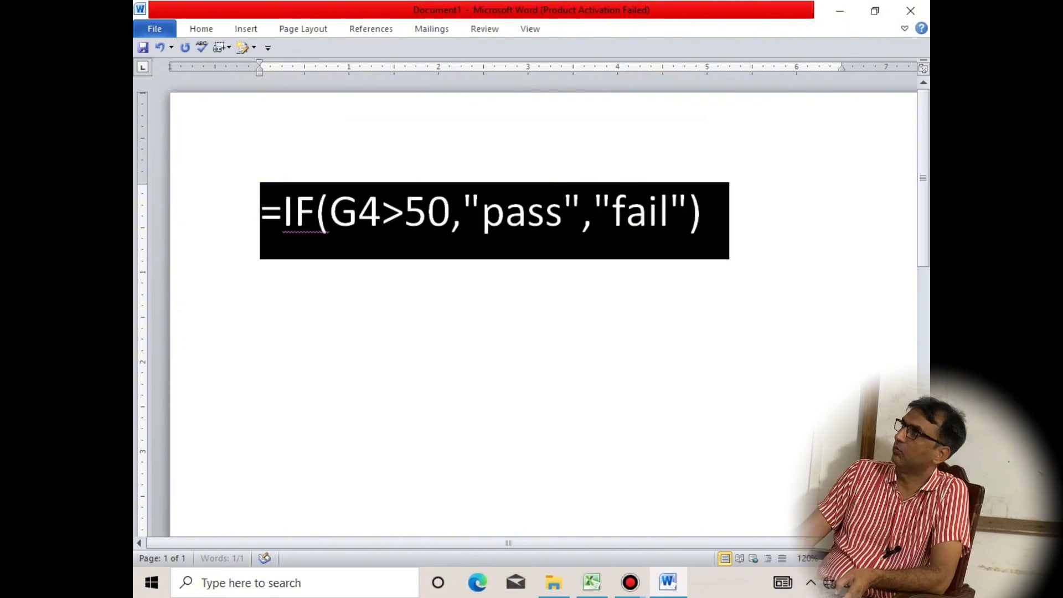
pyautogui.hotkey('ctrl', 'shift', '.')
pyautogui.hotkey('ctrl', 'shift', '.')
pyautogui.hotkey('ctrl', 'shift', '.')
# - Highlight the IF function name in the enlarged formula, then place the cursor right after the G4 reference
pyautogui.click(298, 213)
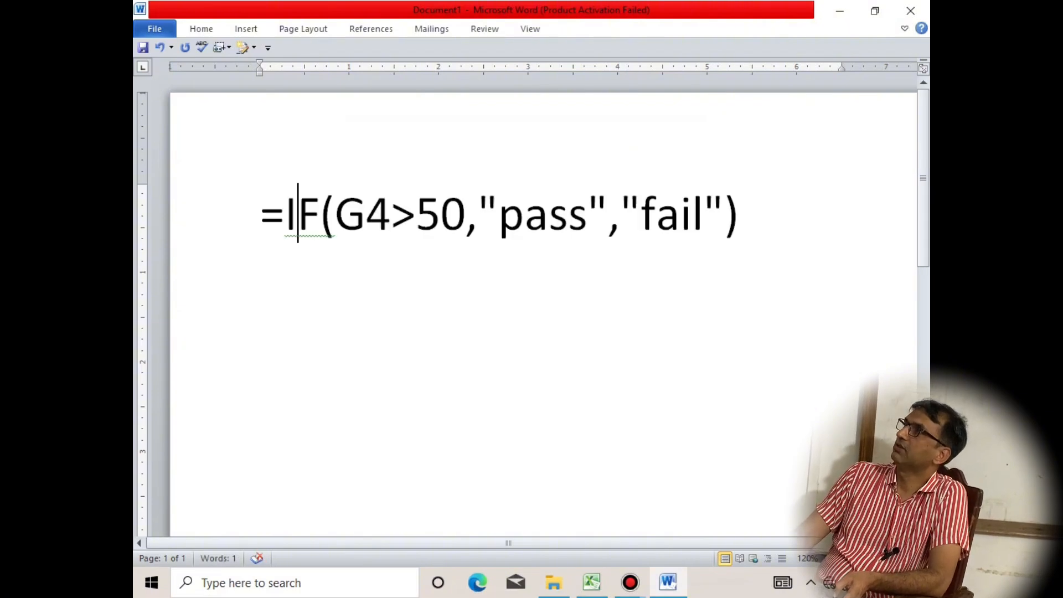
pyautogui.press('Left')
pyautogui.hotkey('shift', 'Right')
pyautogui.hotkey('shift', 'Right')
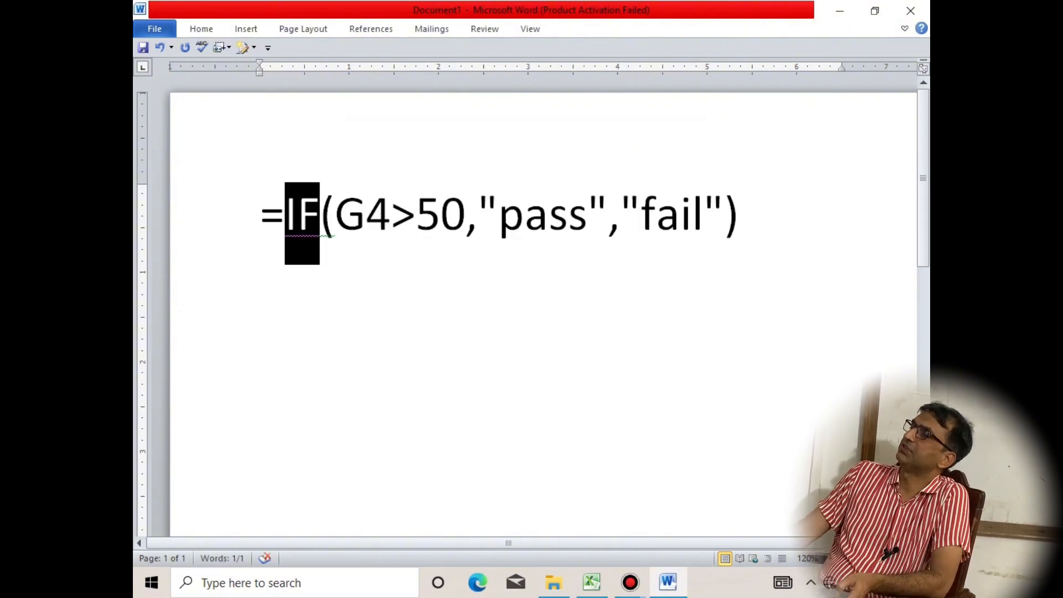
pyautogui.press('Right')
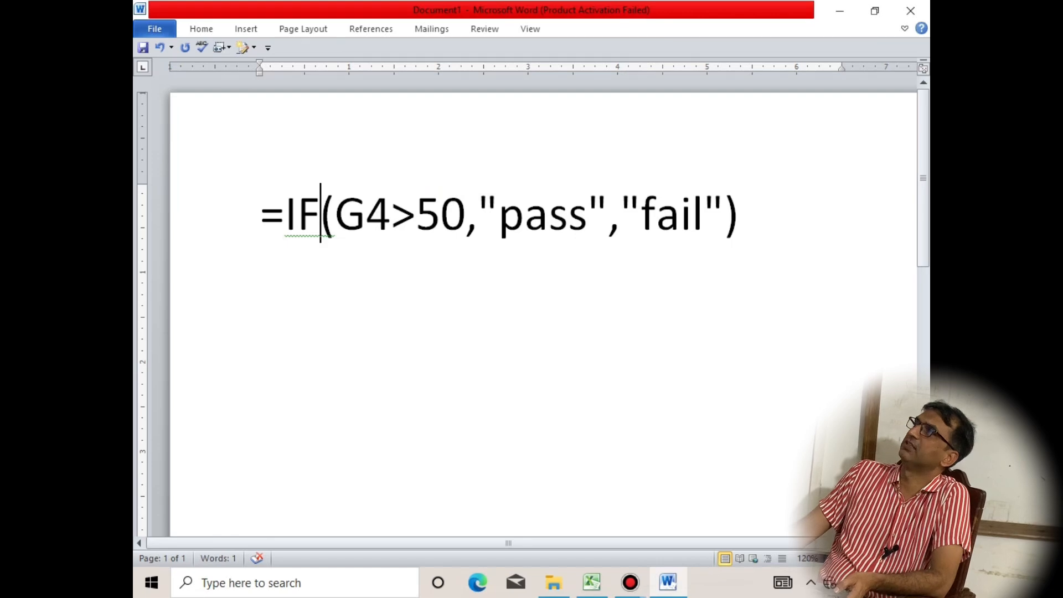
pyautogui.click(392, 214)
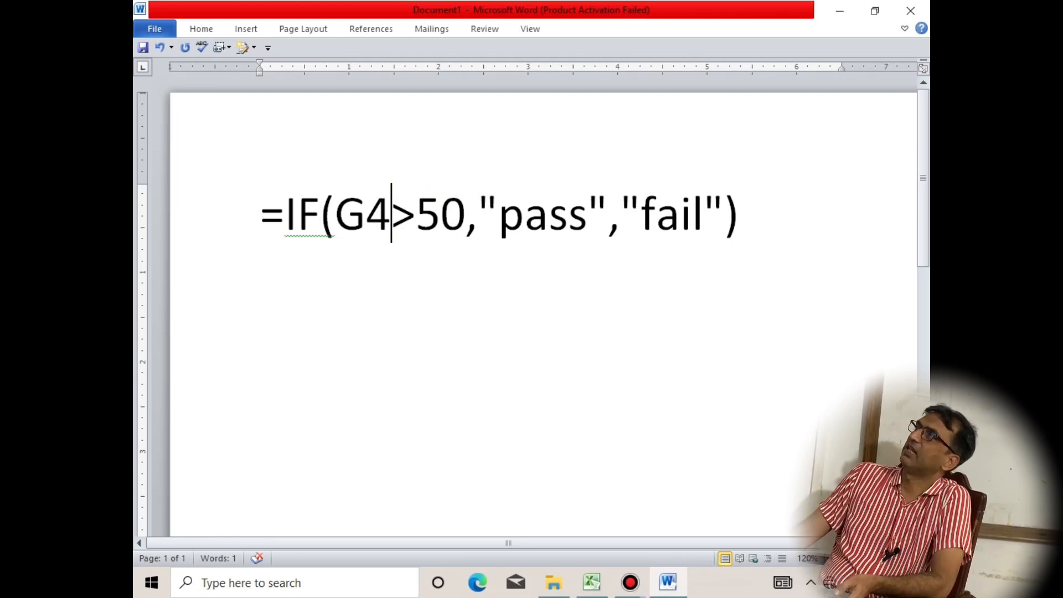